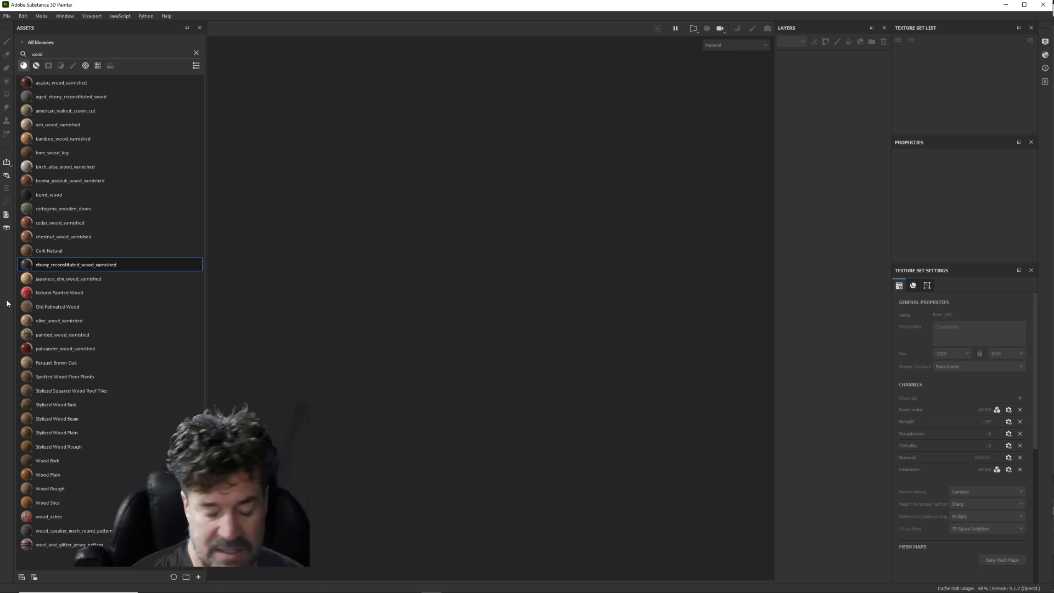
- Start a new Substance 3D Painter project using mirror.dae as the mesh
{"action": "mouse_move", "coordinate": [118, 200]}
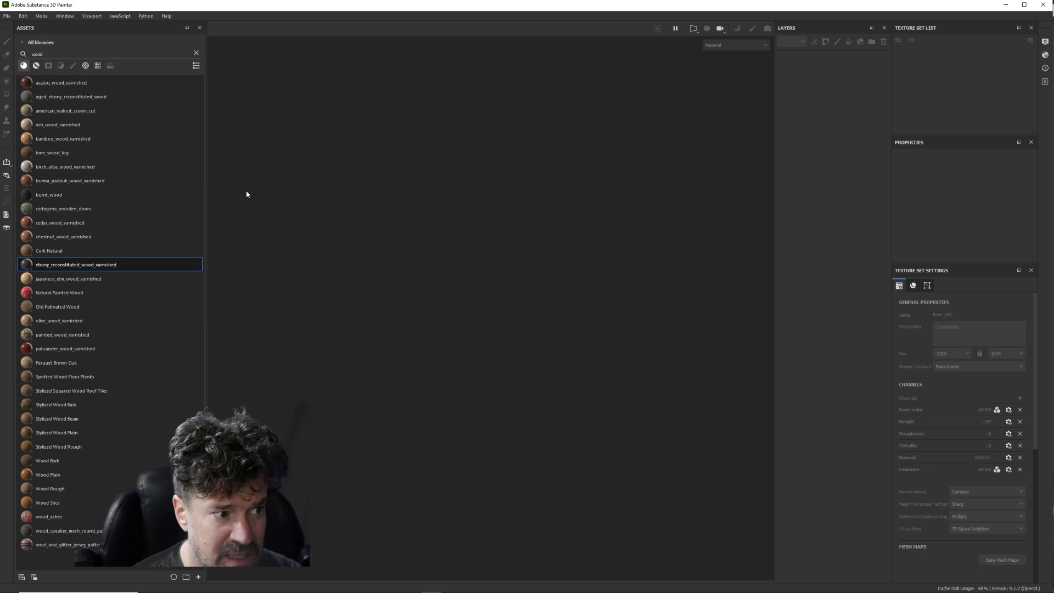
{"action": "left_click", "coordinate": [6, 15]}
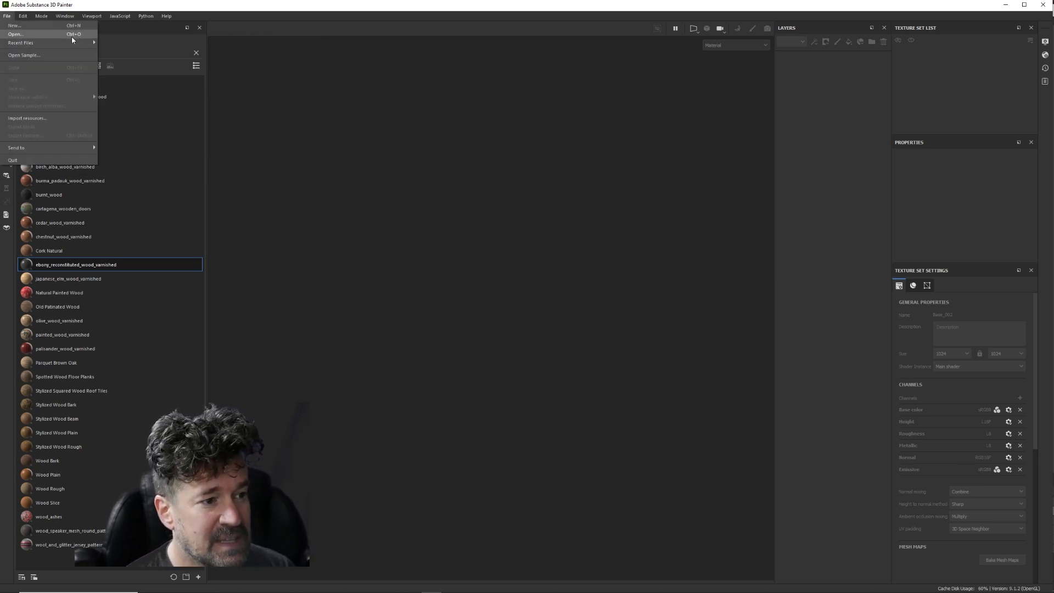
{"action": "left_click", "coordinate": [26, 28]}
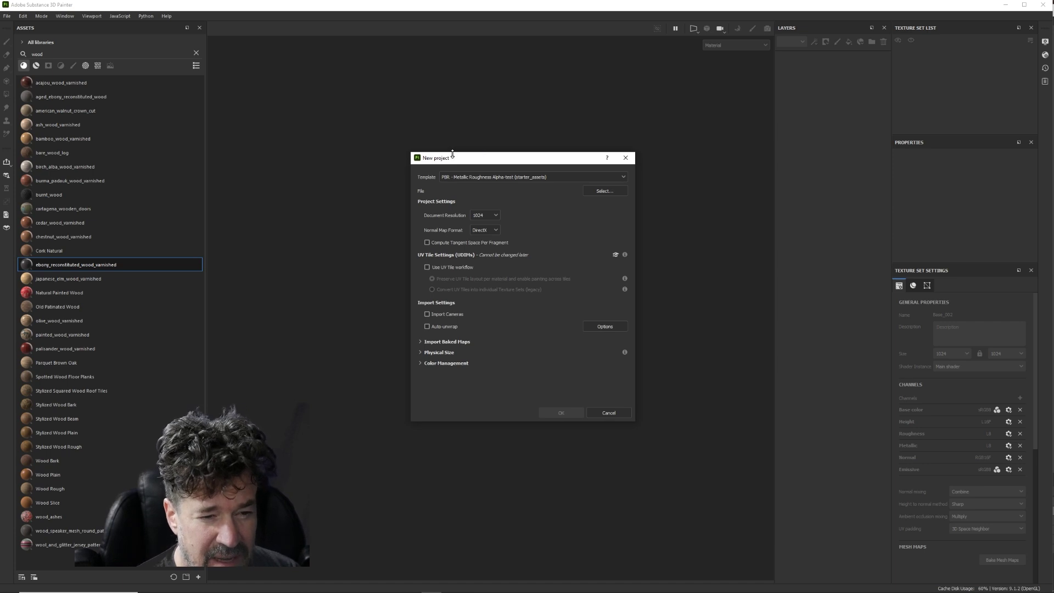
{"action": "left_click", "coordinate": [593, 191]}
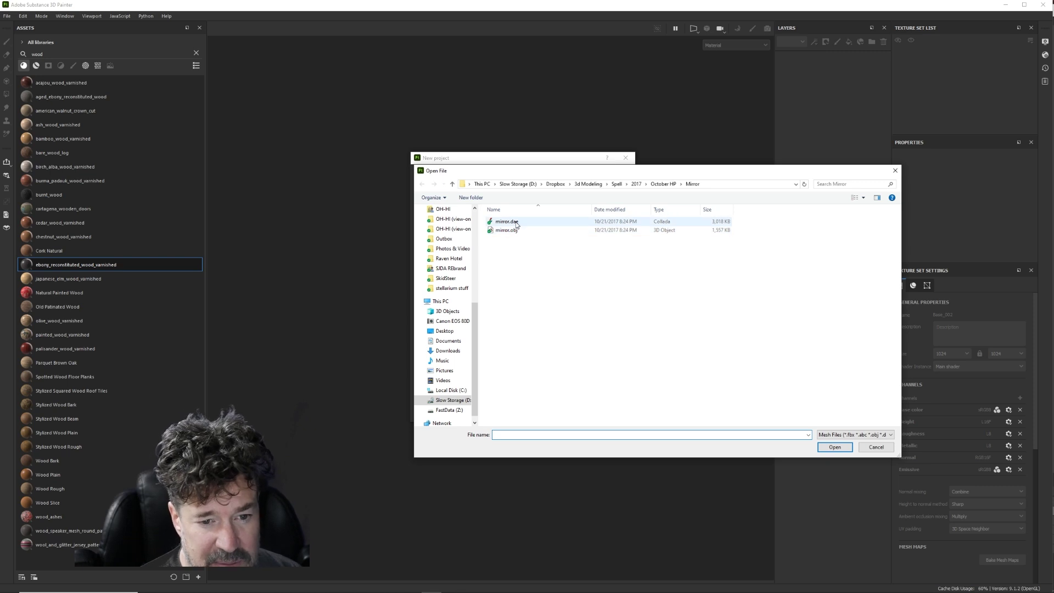
{"action": "double_click", "coordinate": [515, 222]}
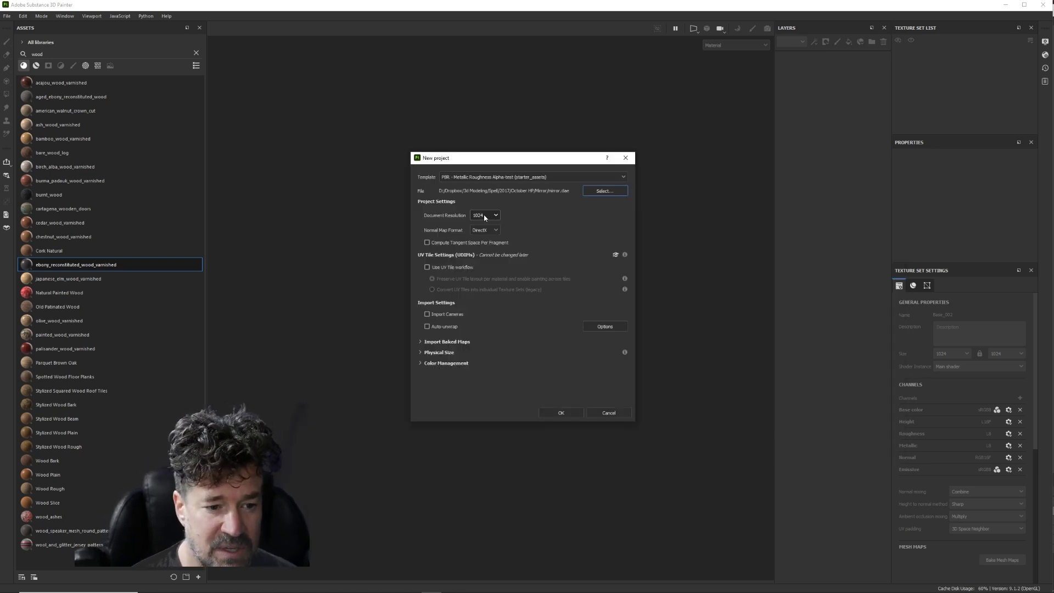
- Set the normal map format to OpenGL, enable per-fragment tangent space, and create the project
{"action": "left_click", "coordinate": [485, 229]}
{"action": "left_click", "coordinate": [485, 249]}
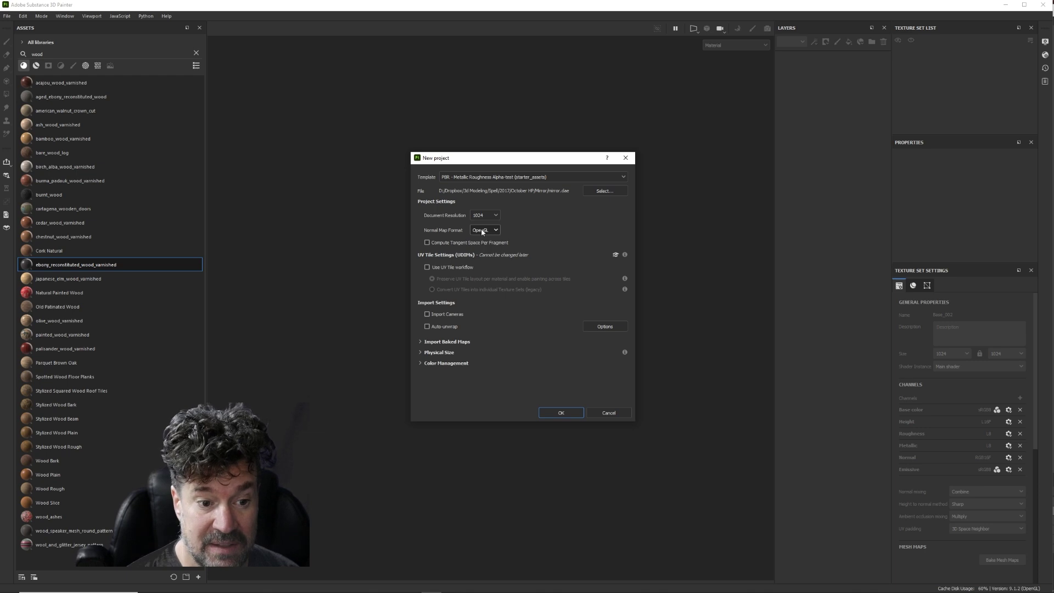
{"action": "left_click", "coordinate": [483, 234]}
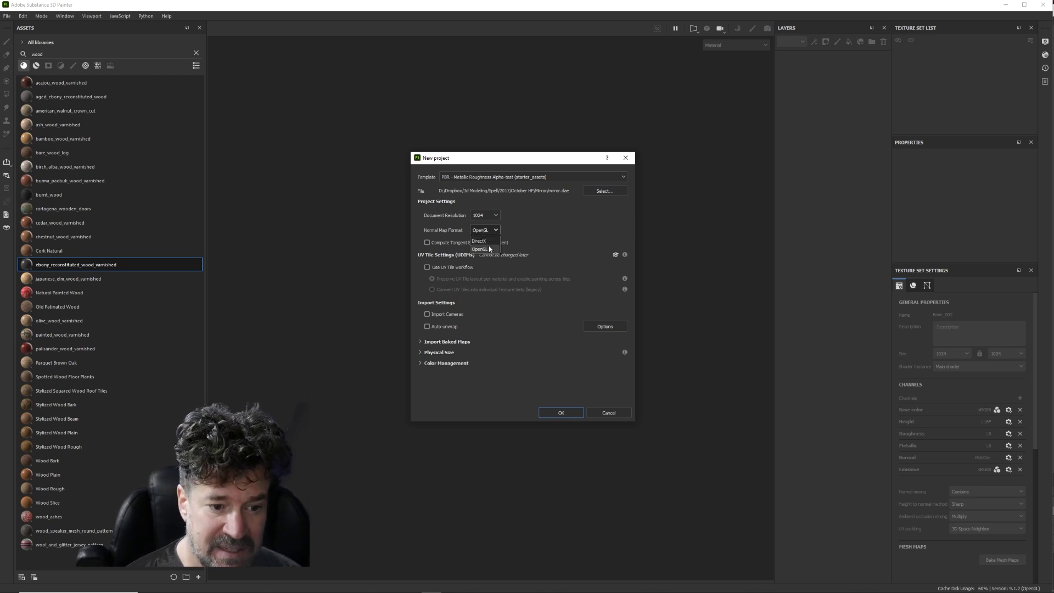
{"action": "left_click", "coordinate": [486, 249]}
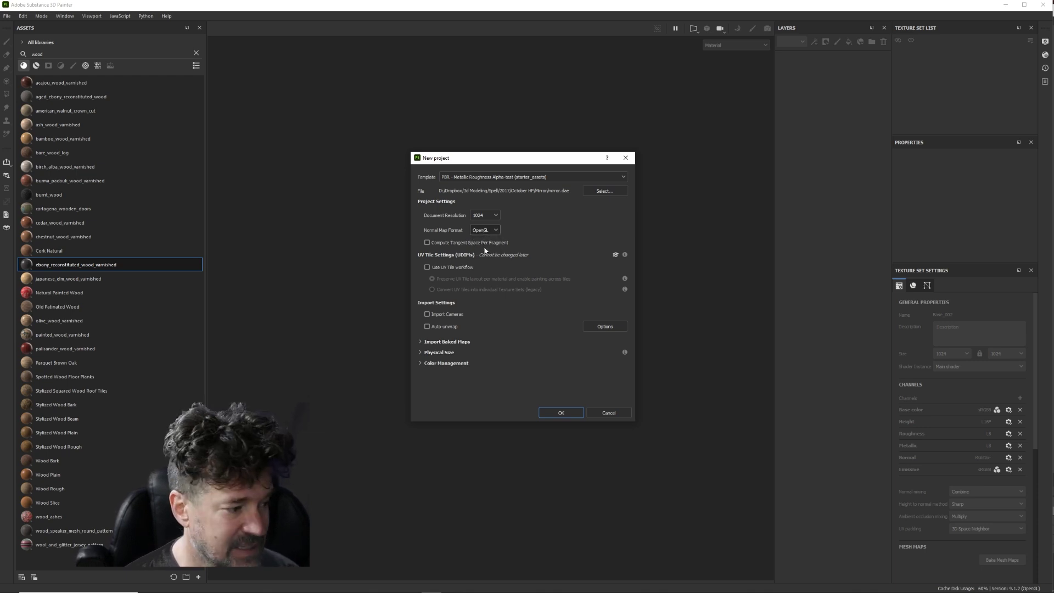
{"action": "left_click", "coordinate": [427, 242]}
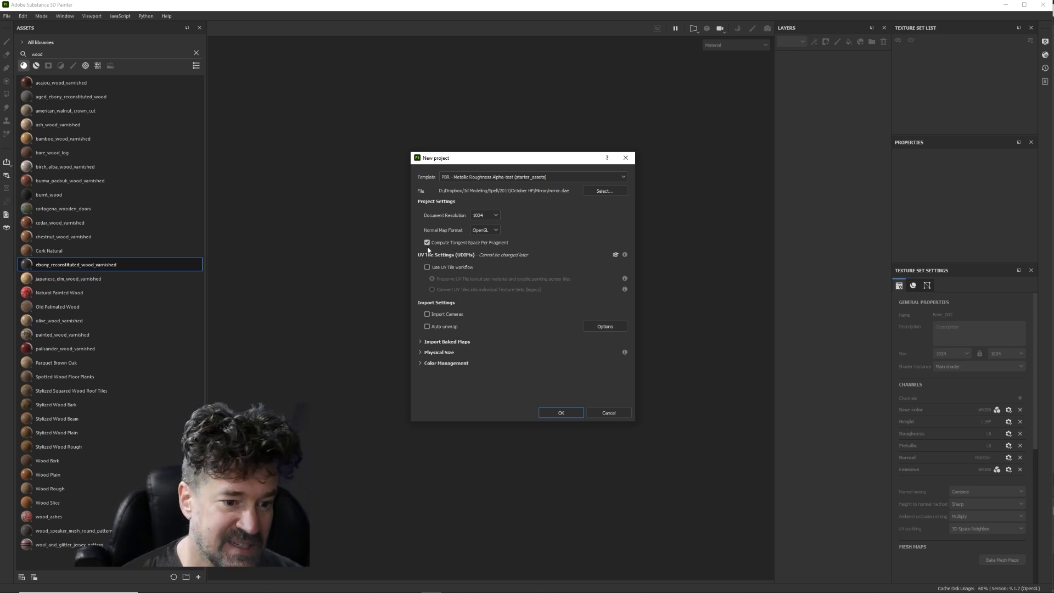
{"action": "left_click", "coordinate": [561, 413]}
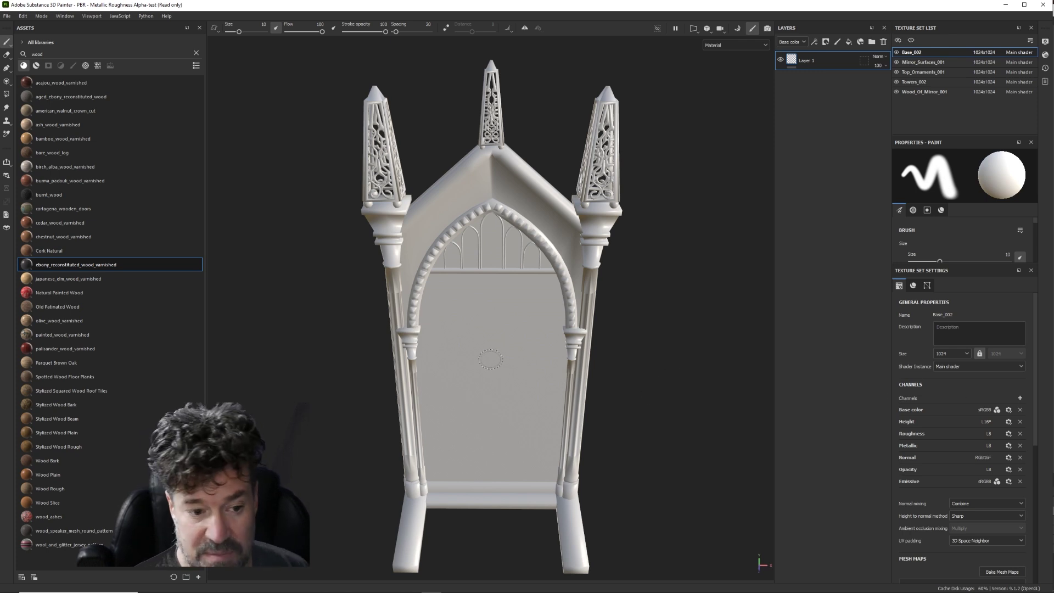
- Bake the mirror's mesh maps and return to painting mode
{"action": "scroll", "coordinate": [933, 439], "scroll_direction": "down", "scroll_amount": 2}
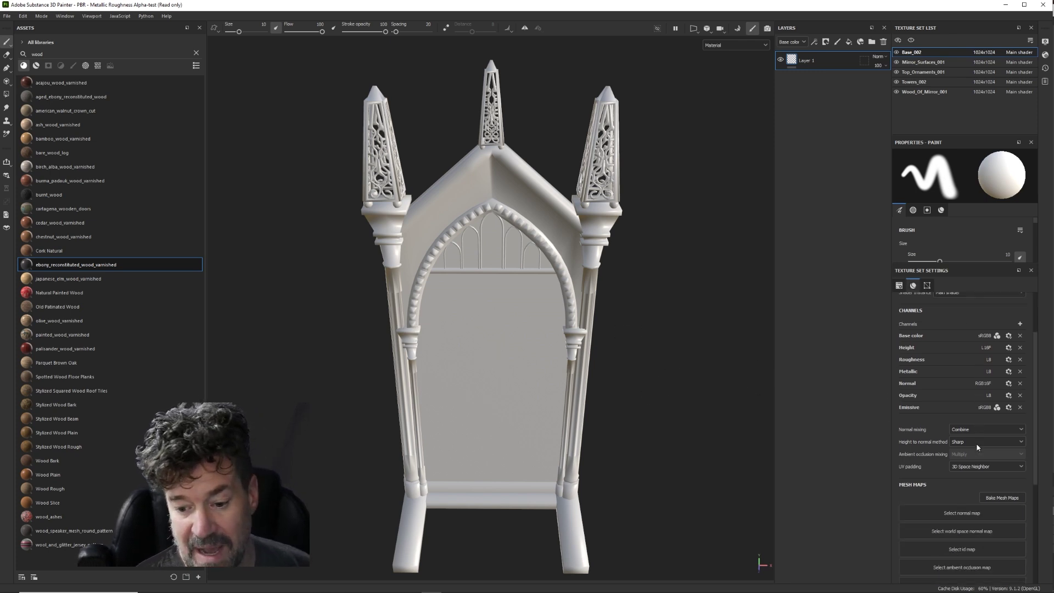
{"action": "left_click", "coordinate": [999, 498]}
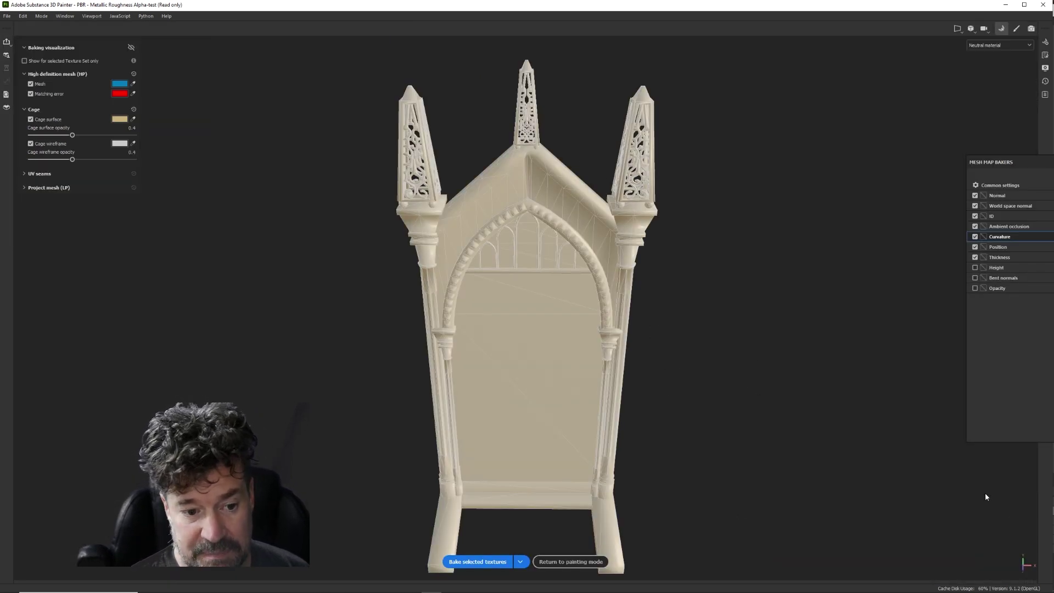
{"action": "left_click", "coordinate": [473, 564]}
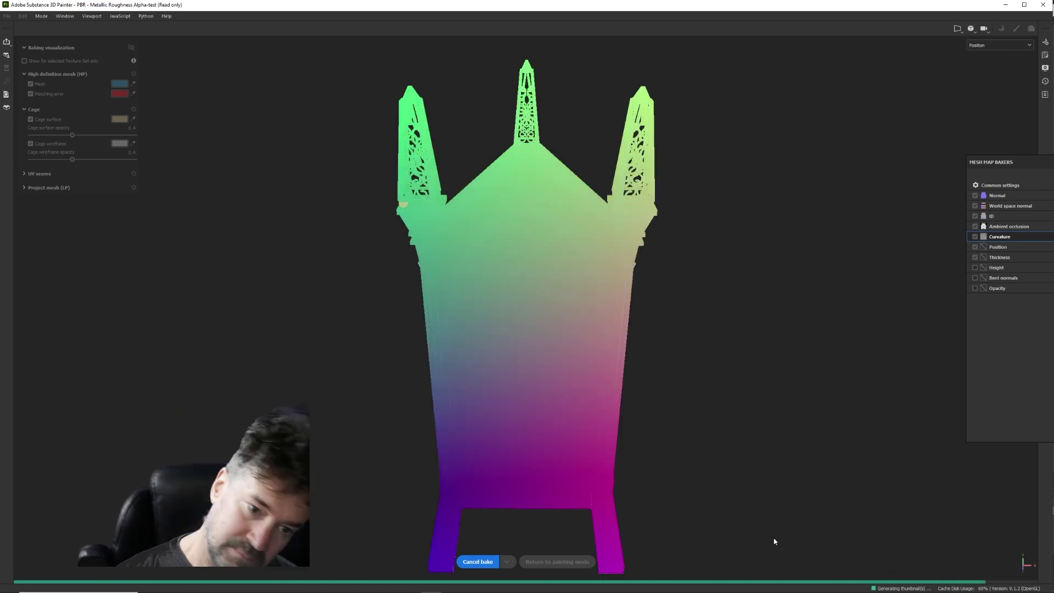
{"action": "left_click", "coordinate": [571, 562]}
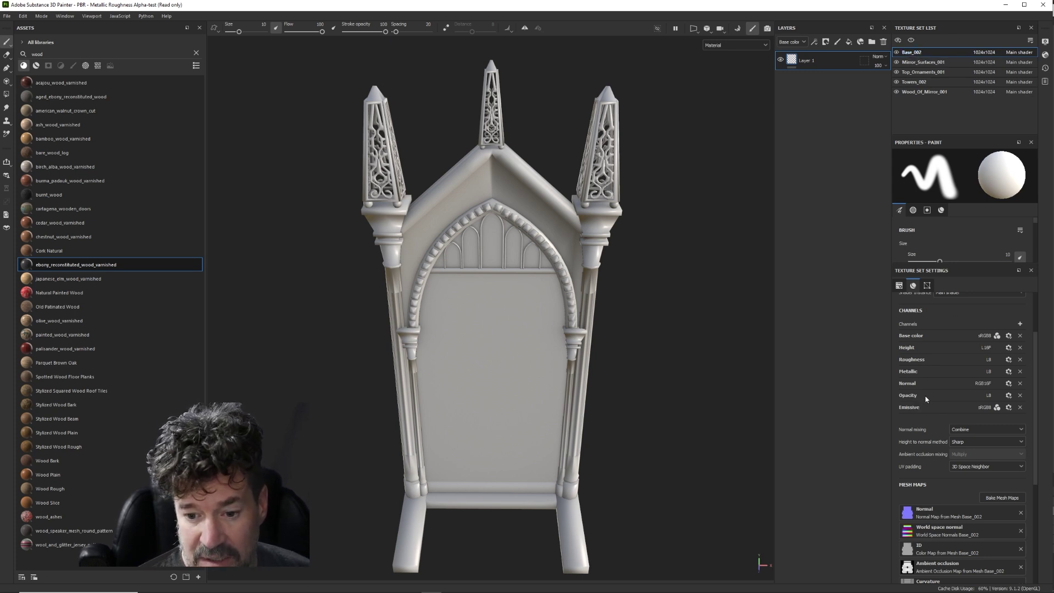
- Remove Opacity from Base_002, Mirror_Surfaces_001, Top_Ornaments_001, Towers_002 and Wood_Of_Mirror_001
{"action": "left_click", "coordinate": [1020, 395]}
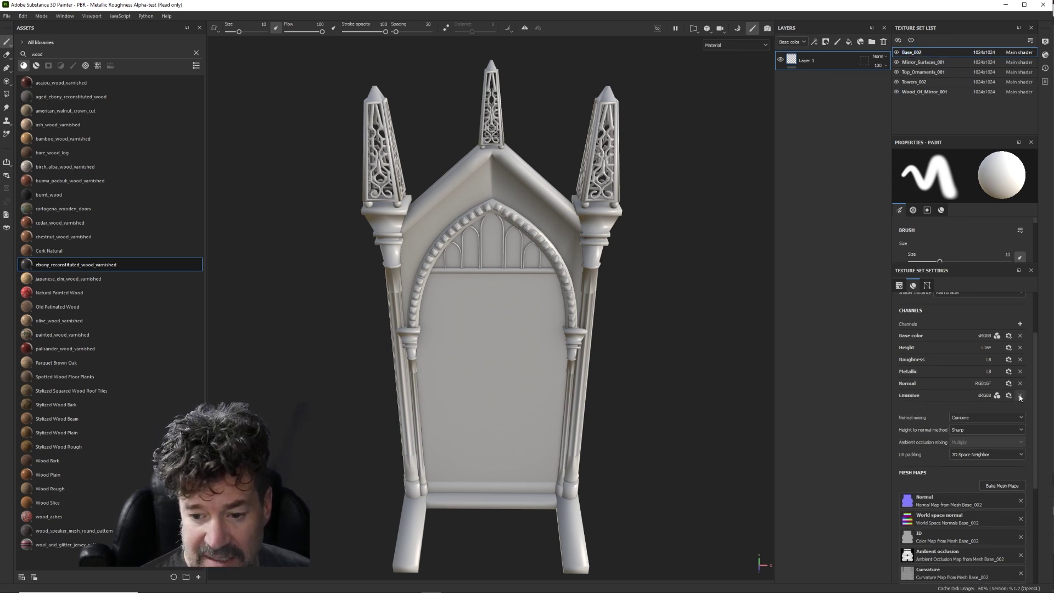
{"action": "left_click", "coordinate": [916, 60]}
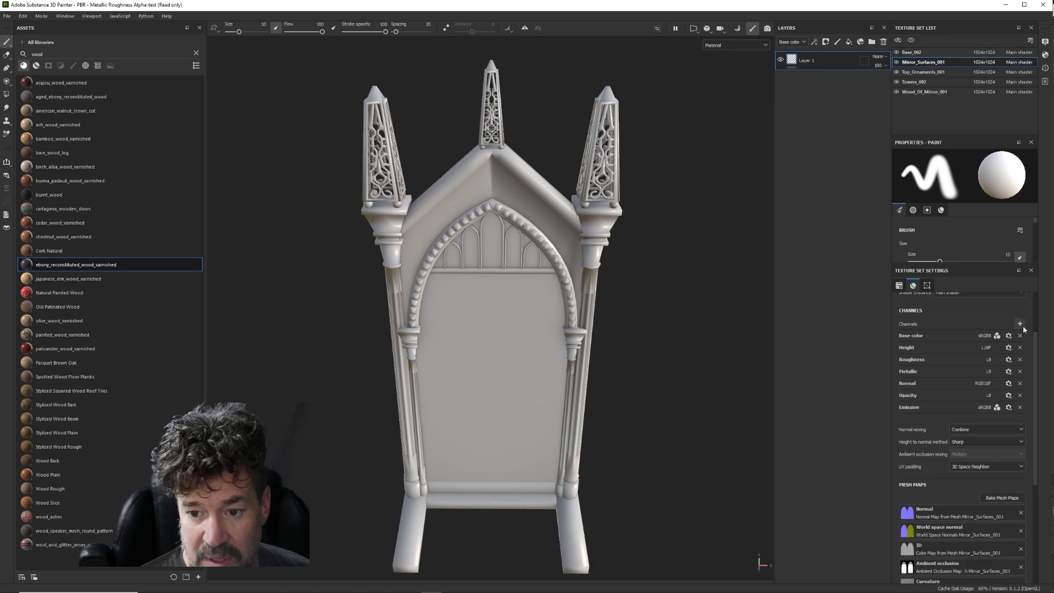
{"action": "left_click", "coordinate": [1020, 396]}
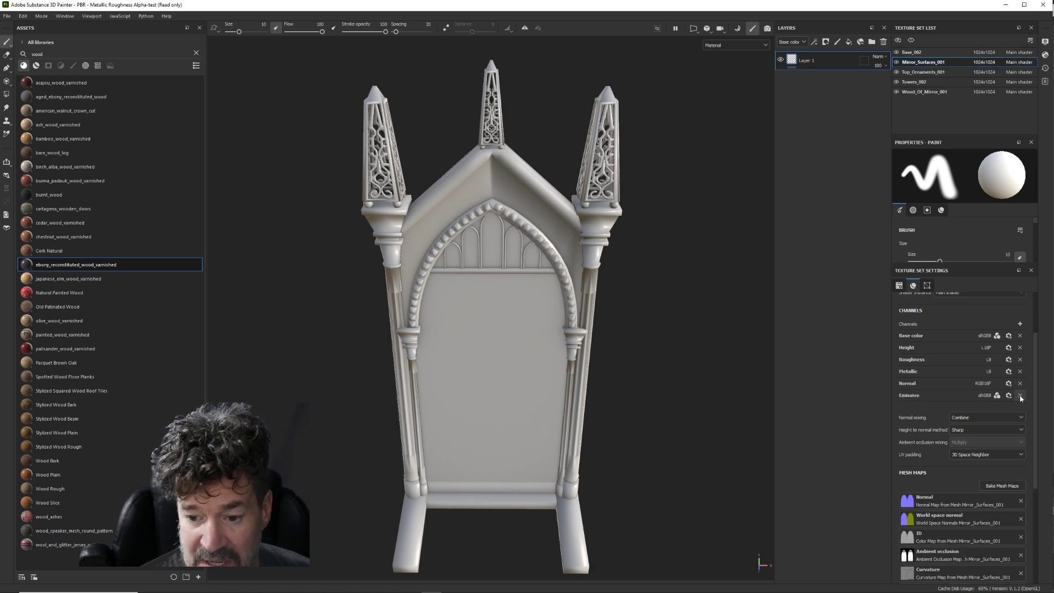
{"action": "left_click", "coordinate": [920, 72]}
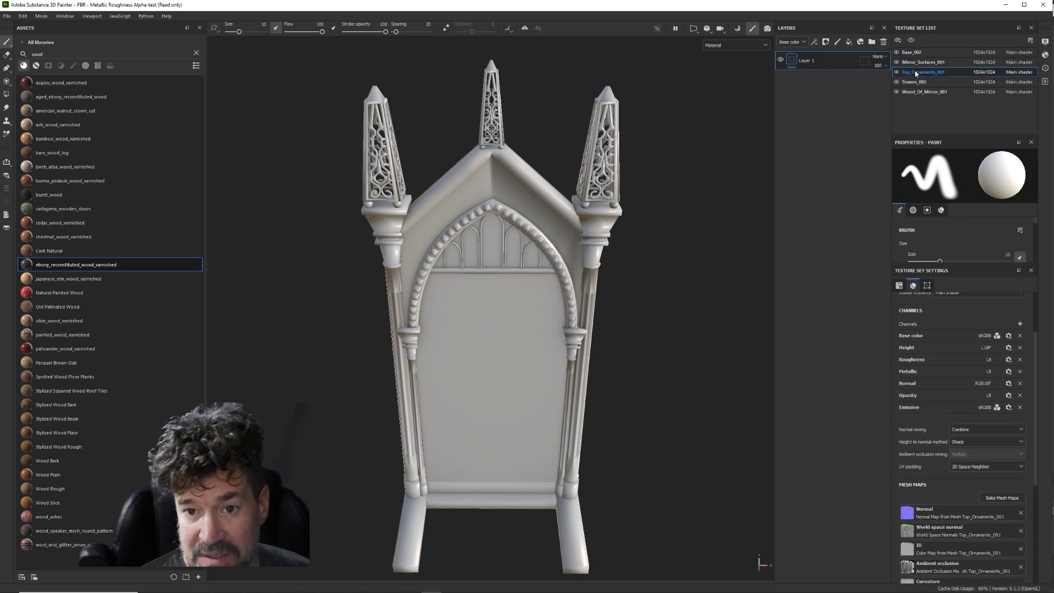
{"action": "left_click", "coordinate": [1020, 395]}
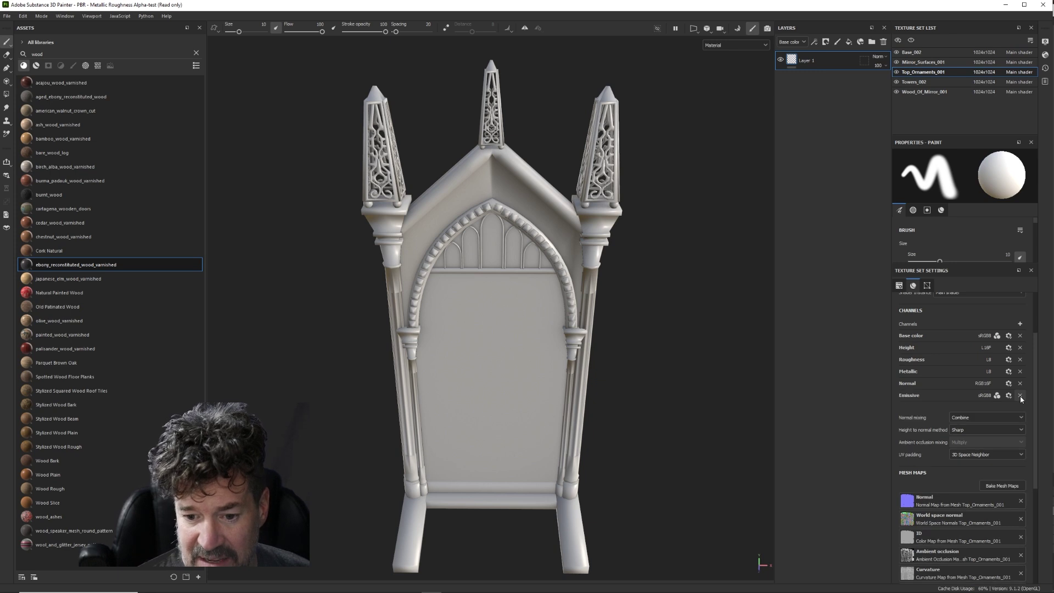
{"action": "left_click", "coordinate": [916, 82]}
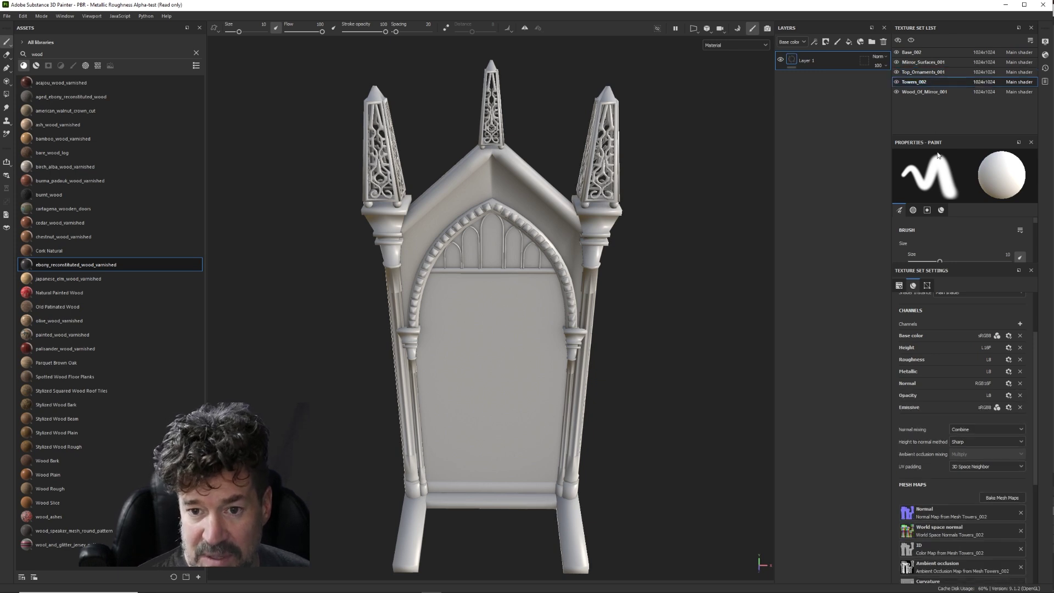
{"action": "left_click", "coordinate": [1020, 395]}
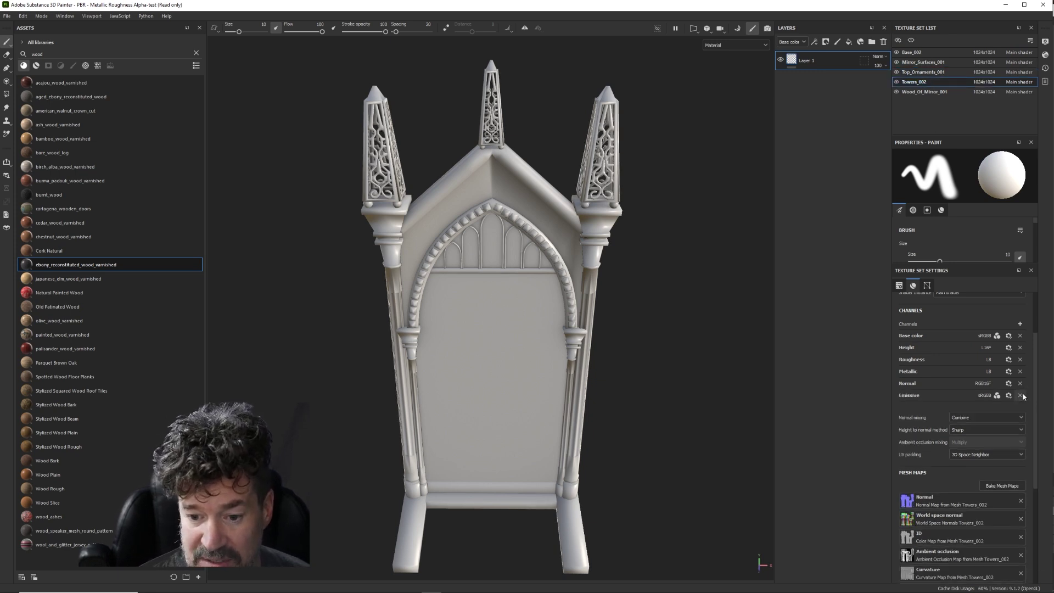
{"action": "left_click", "coordinate": [929, 91]}
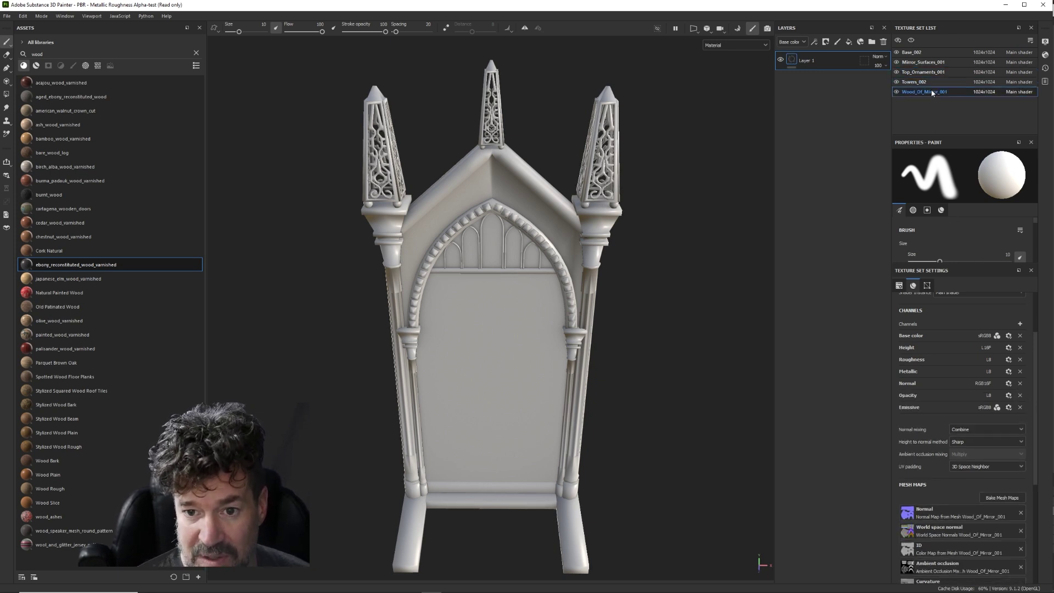
{"action": "left_click", "coordinate": [1020, 395]}
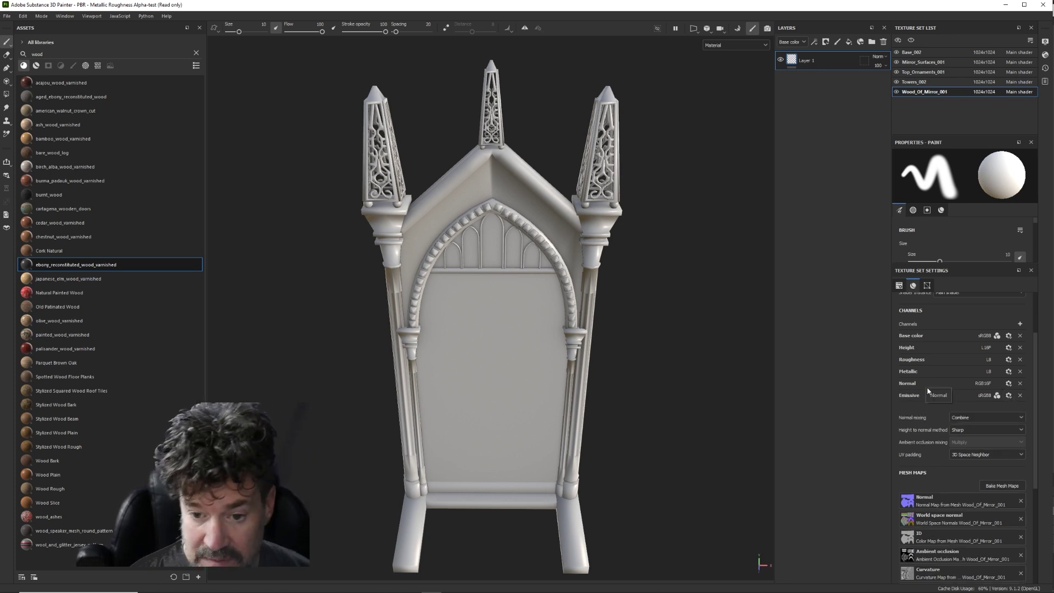
{"action": "left_click", "coordinate": [914, 52]}
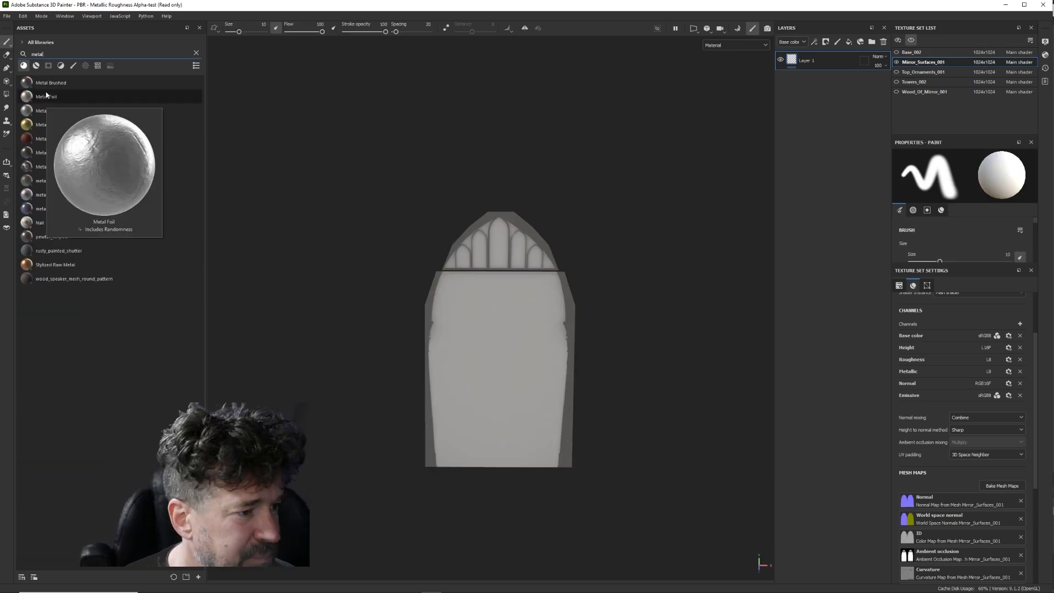
- Fill the mirror glass with Stylized Raw Metal using the Blue Metal preset
{"action": "left_click_drag", "start_coordinate": [54, 264], "coordinate": [499, 358]}
{"action": "left_click", "coordinate": [952, 211]}
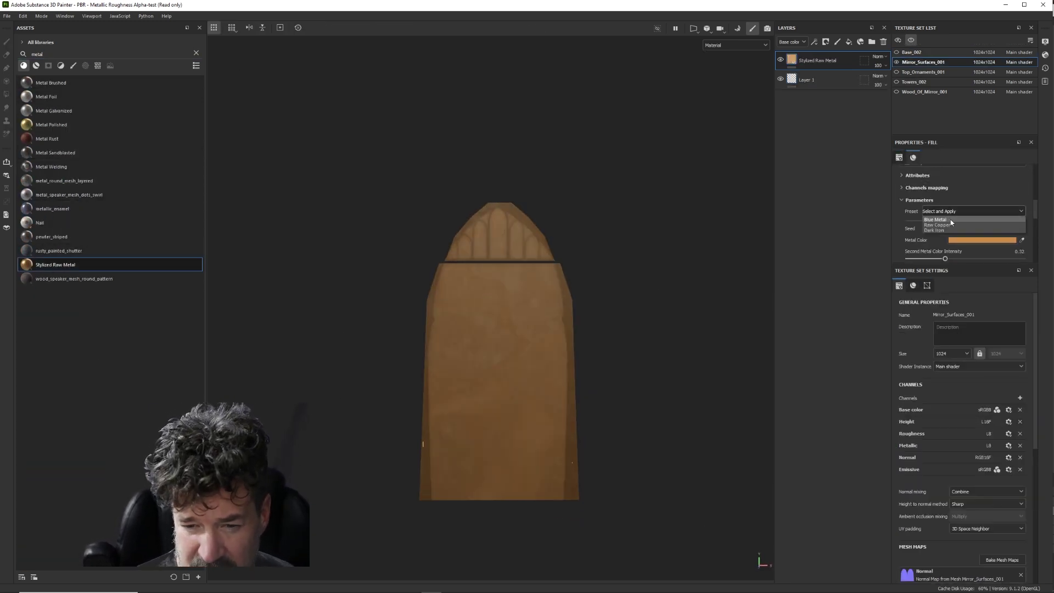
{"action": "left_click", "coordinate": [951, 219]}
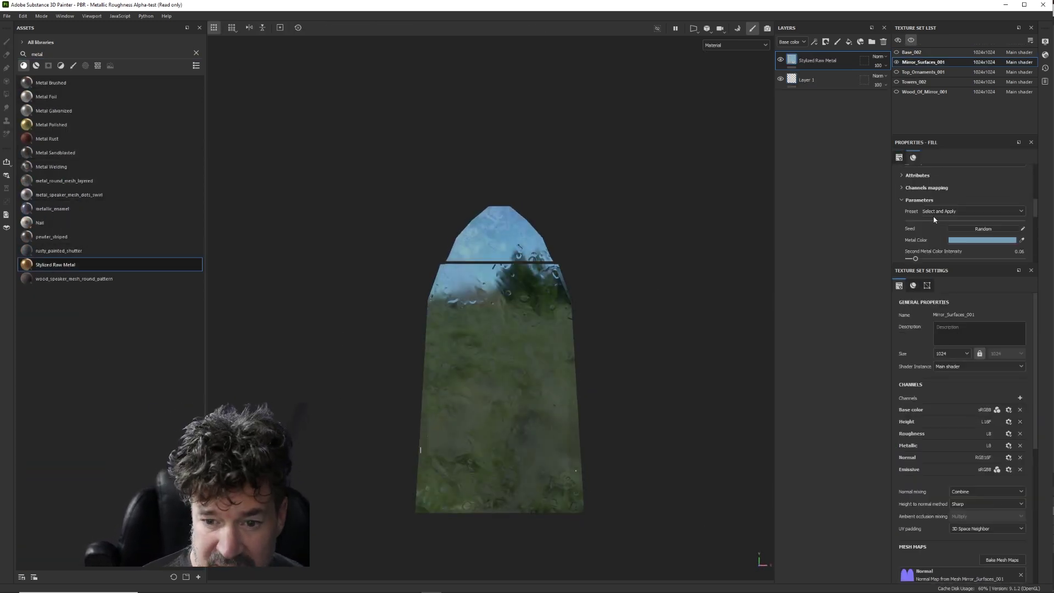
- Apply the Metal Polished material to the top ornaments
{"action": "scroll", "coordinate": [935, 220], "scroll_direction": "up", "scroll_amount": 5}
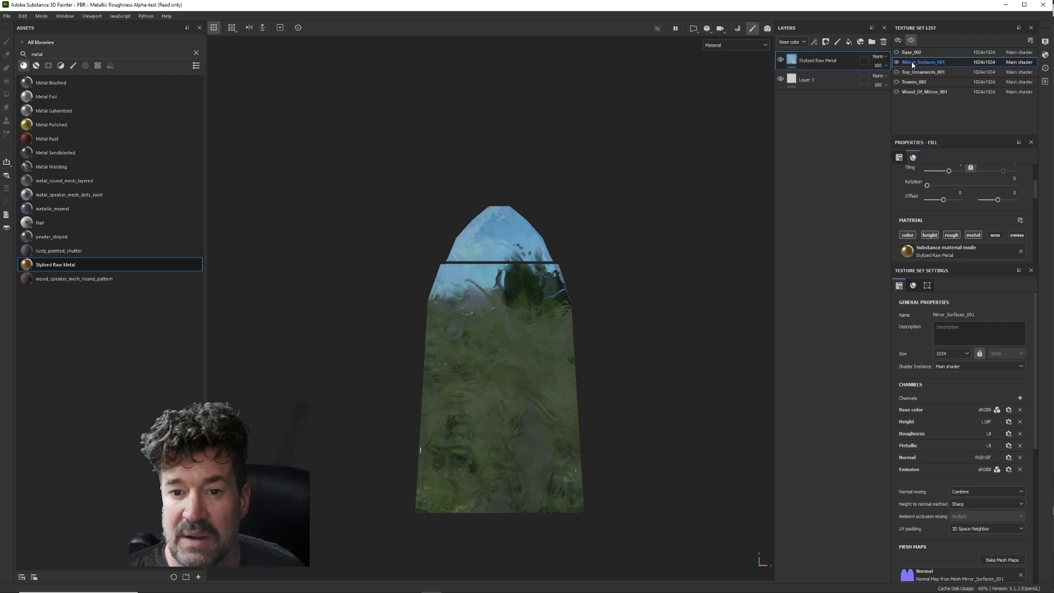
{"action": "left_click", "coordinate": [911, 40]}
{"action": "left_click_drag", "start_coordinate": [51, 124], "coordinate": [417, 166]}
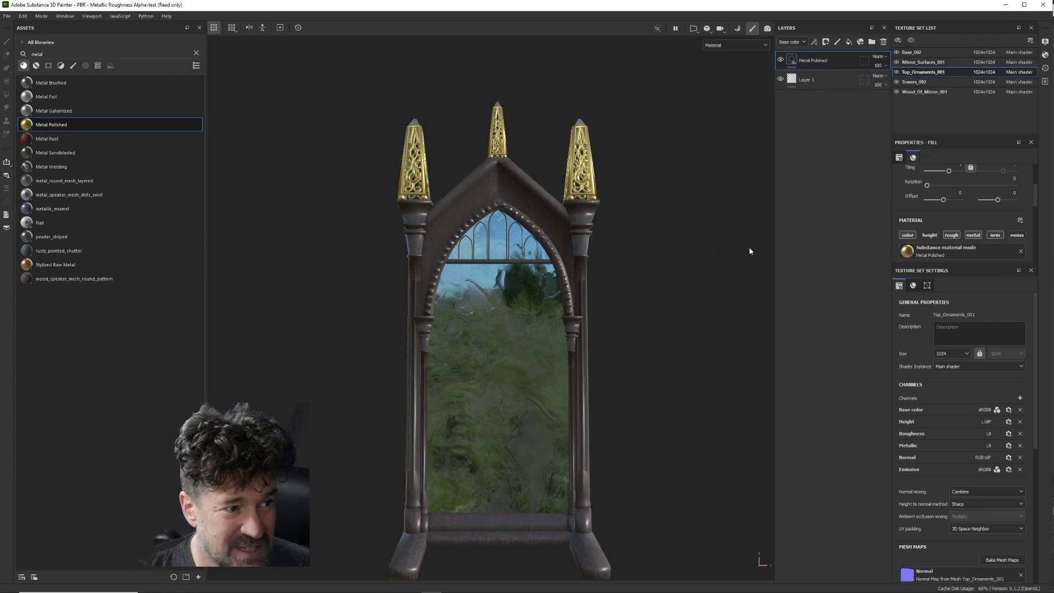
{"action": "left_click", "coordinate": [8, 16]}
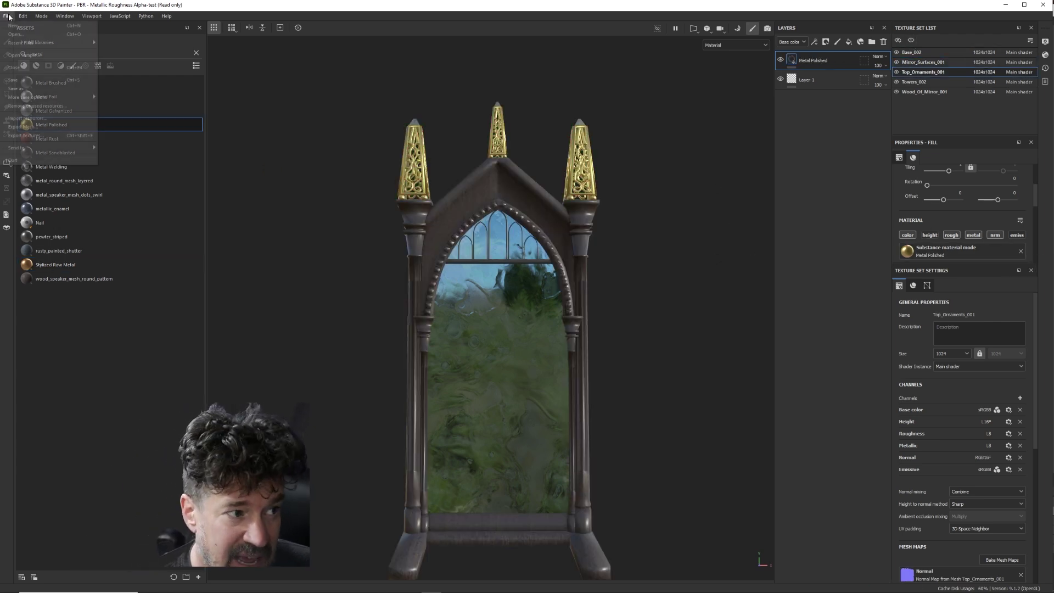
{"action": "left_click", "coordinate": [9, 17]}
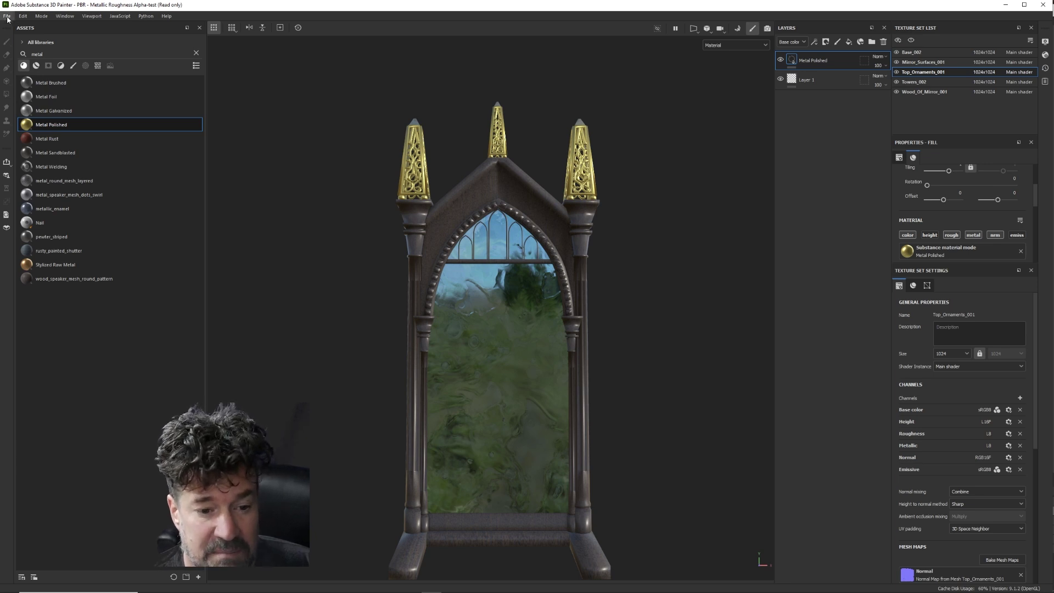
- Set the texture export output directory to the Demo folder
{"action": "left_click", "coordinate": [8, 17]}
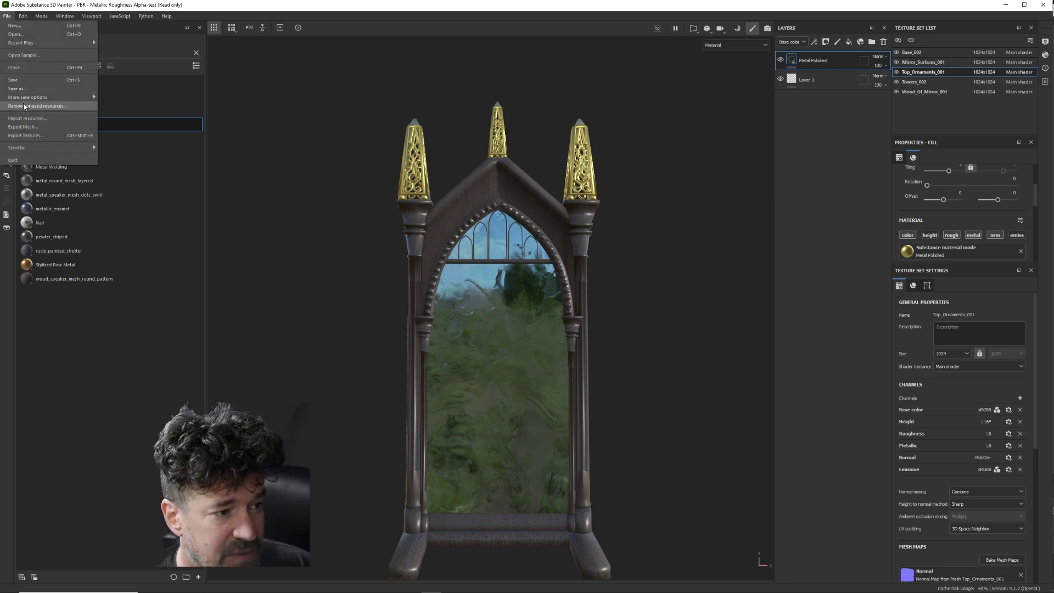
{"action": "left_click", "coordinate": [26, 136]}
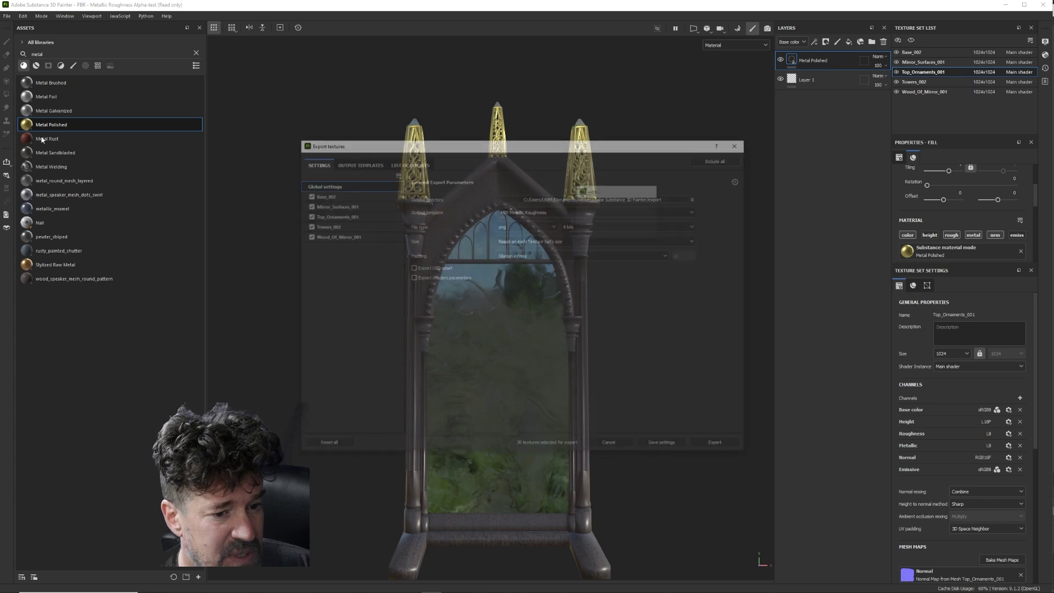
{"action": "left_click", "coordinate": [593, 197]}
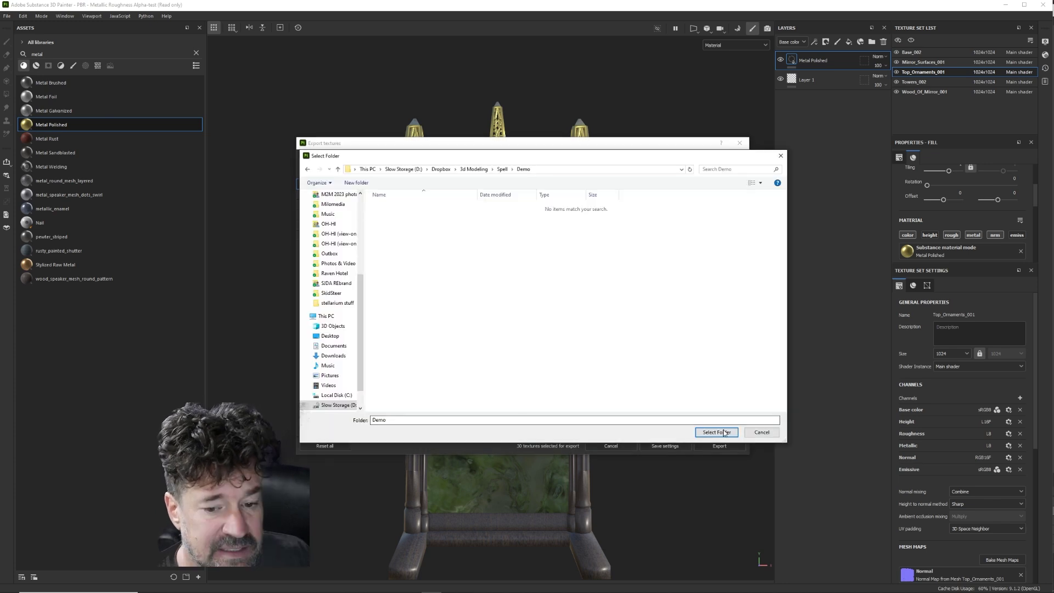
{"action": "left_click", "coordinate": [717, 428]}
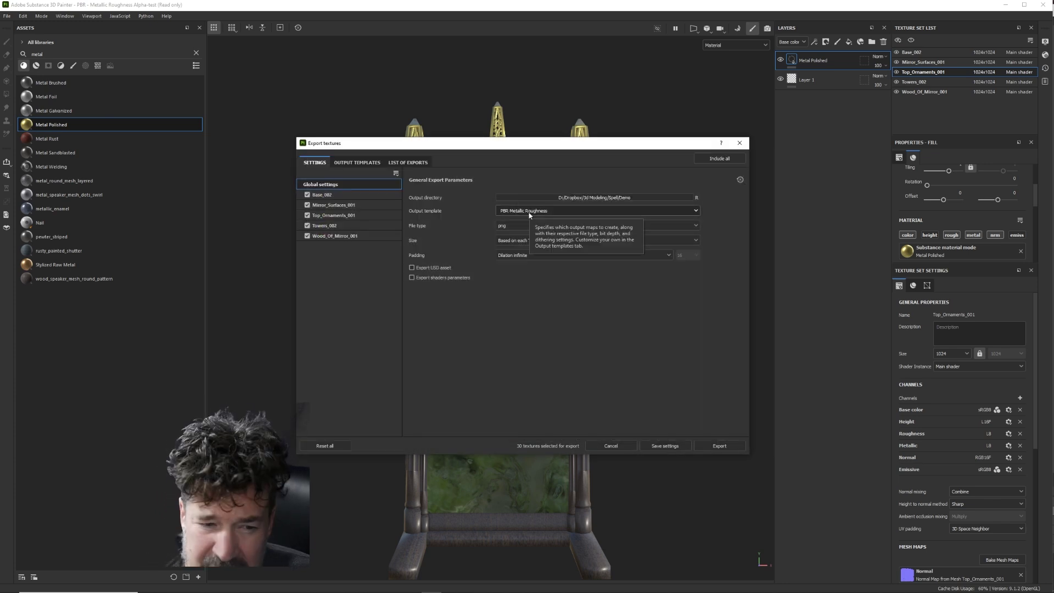
- Export the 15 textures using the Second Life output template
{"action": "left_click", "coordinate": [530, 212]}
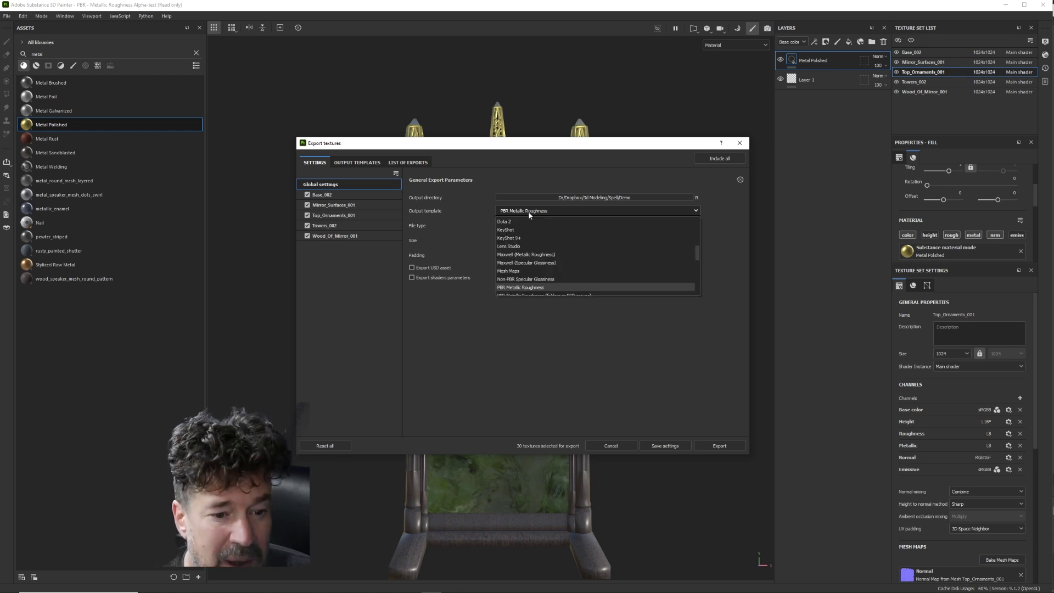
{"action": "scroll", "coordinate": [528, 257], "scroll_direction": "down", "scroll_amount": 3}
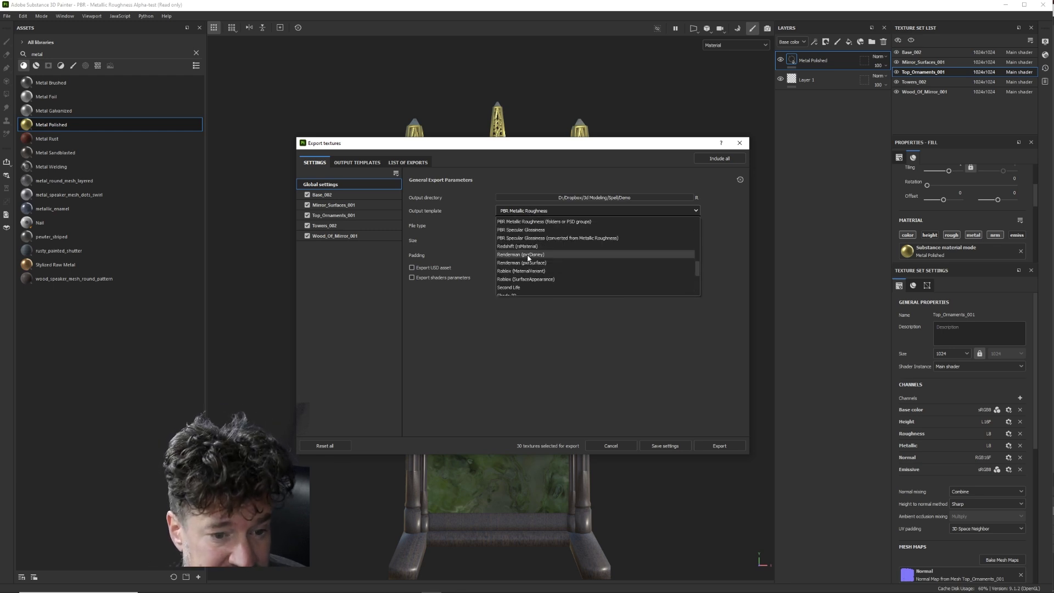
{"action": "left_click", "coordinate": [519, 264]}
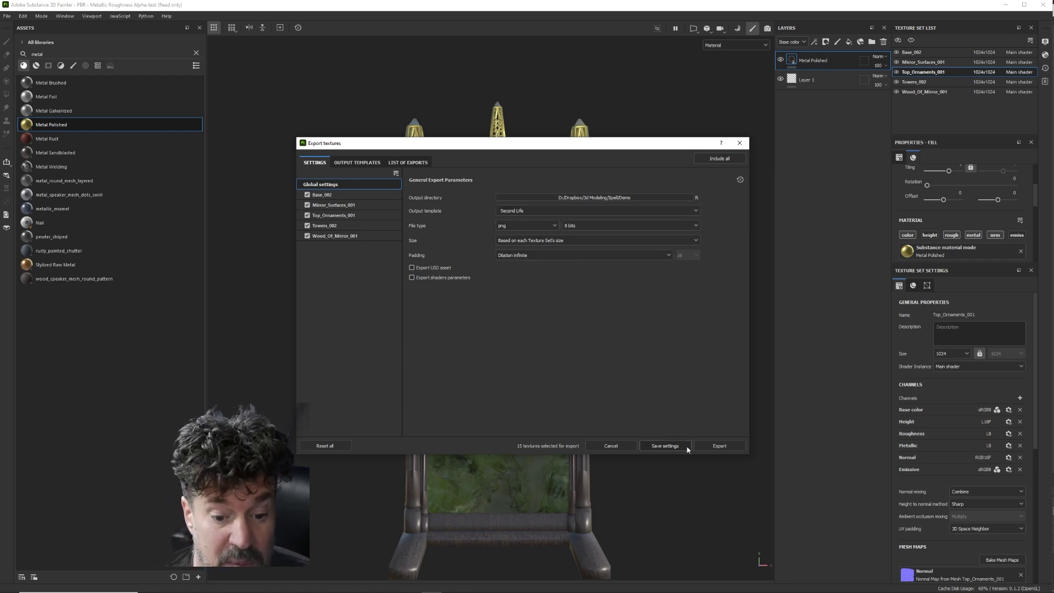
{"action": "left_click", "coordinate": [720, 446]}
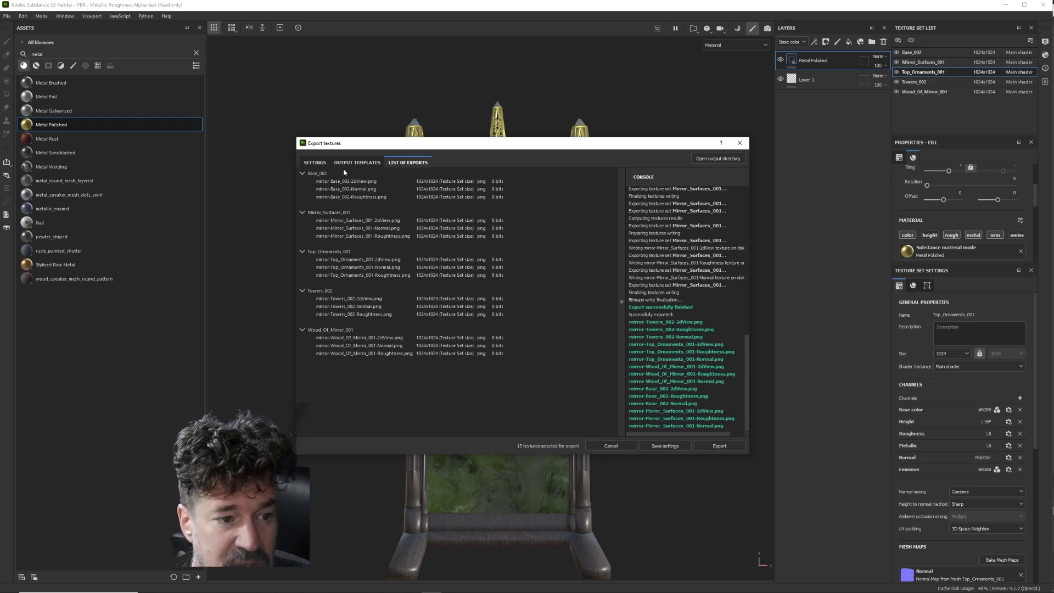
{"action": "left_click", "coordinate": [356, 162]}
{"action": "left_click", "coordinate": [323, 162]}
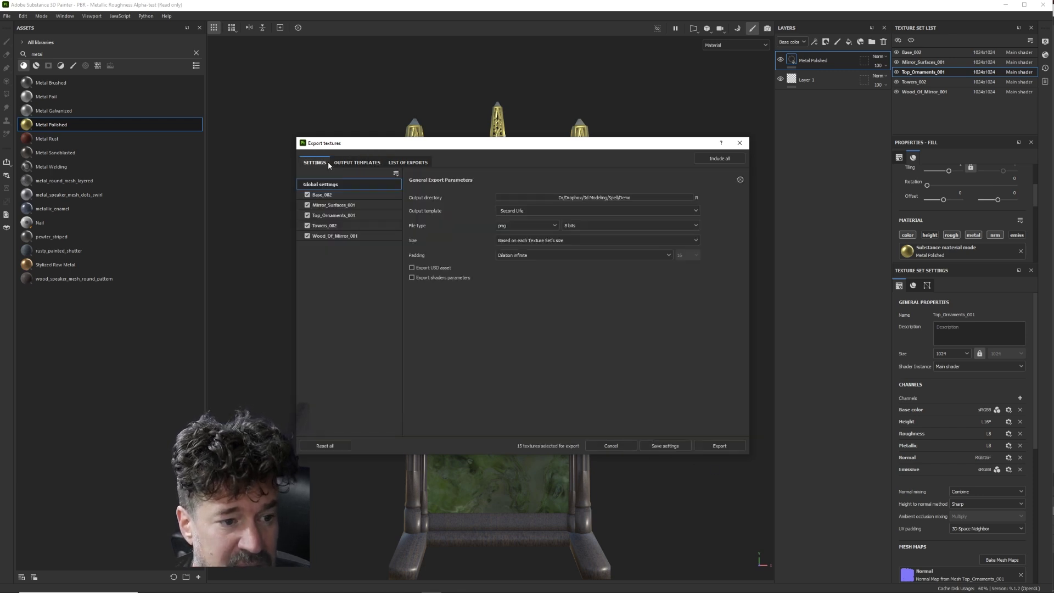
- Switch the export output template to glTF PBR Metal Roughness, giving 20 textures
{"action": "left_click", "coordinate": [548, 211]}
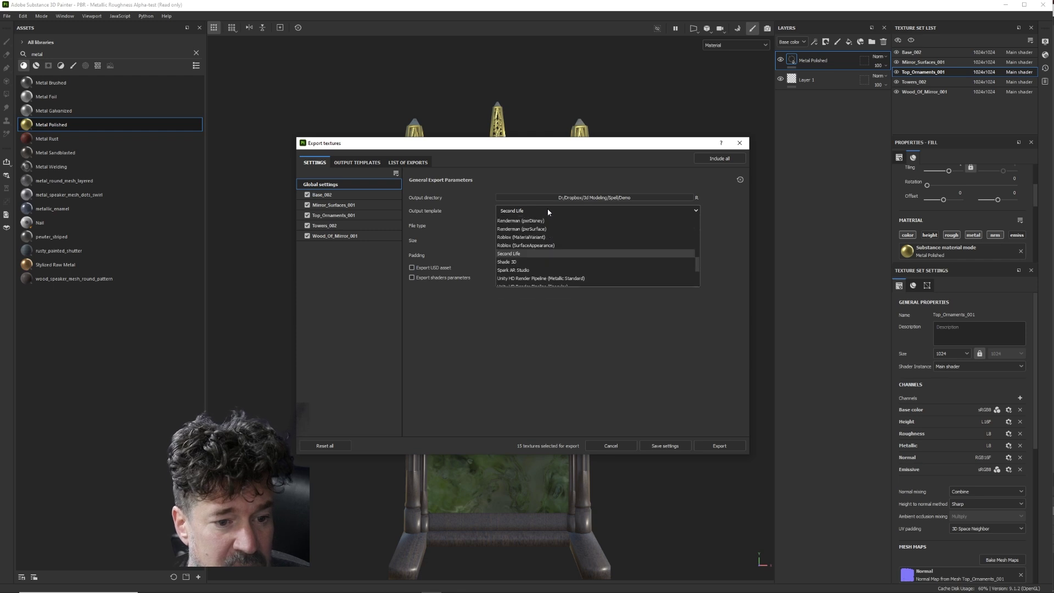
{"action": "scroll", "coordinate": [544, 236], "scroll_direction": "up", "scroll_amount": 8}
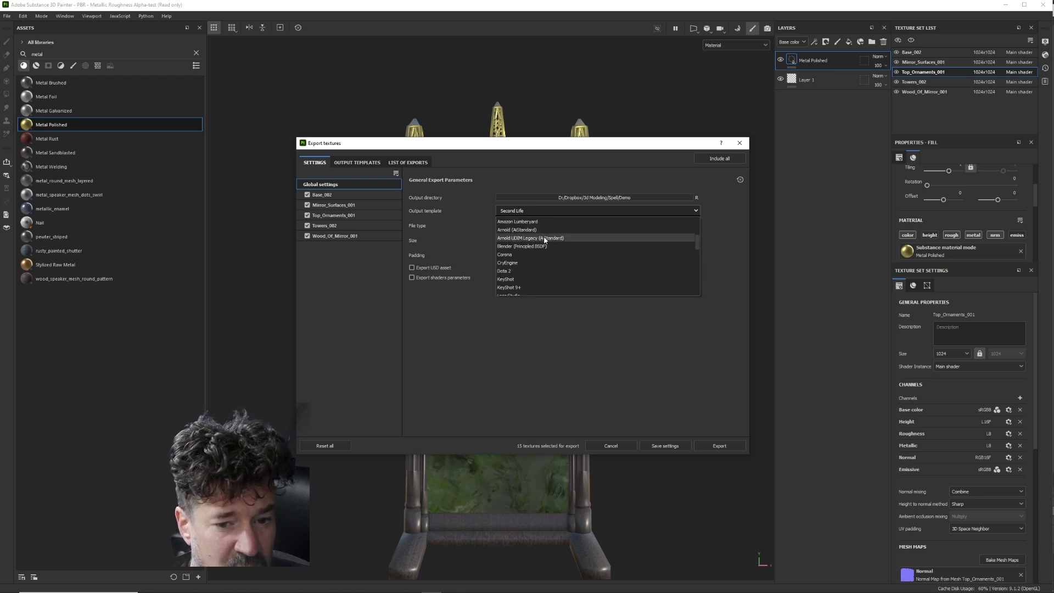
{"action": "scroll", "coordinate": [543, 236], "scroll_direction": "down", "scroll_amount": 8}
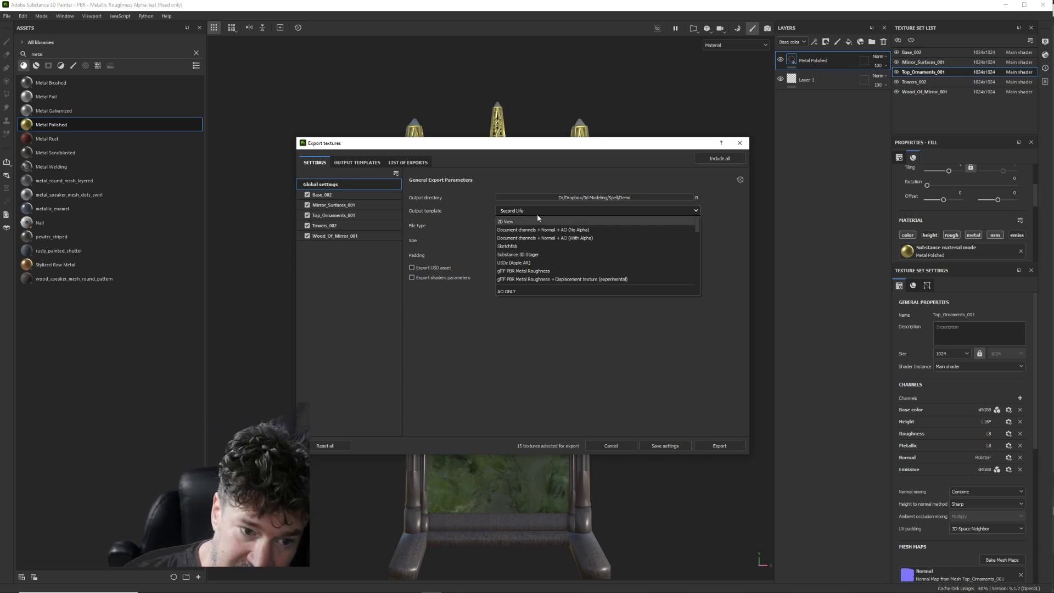
{"action": "scroll", "coordinate": [541, 230], "scroll_direction": "down", "scroll_amount": 2}
{"action": "scroll", "coordinate": [540, 232], "scroll_direction": "up", "scroll_amount": 2}
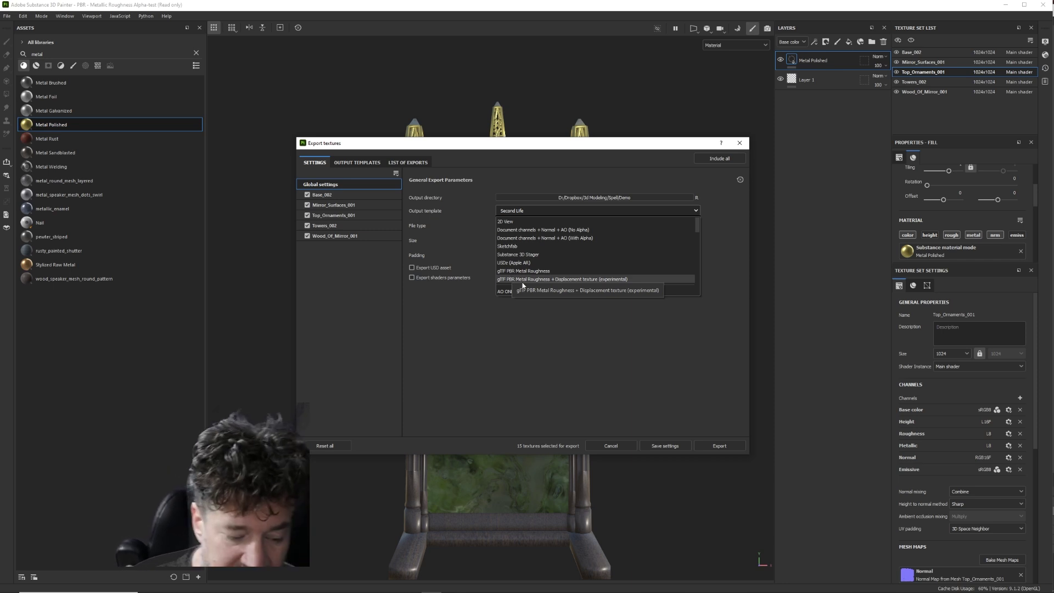
{"action": "scroll", "coordinate": [523, 291], "scroll_direction": "down", "scroll_amount": 1}
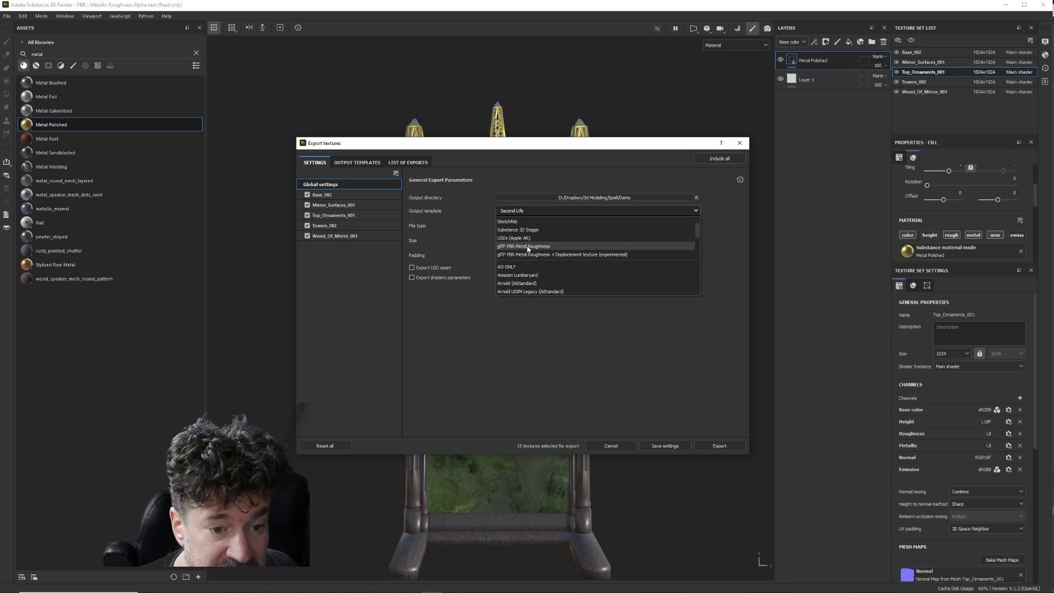
{"action": "left_click", "coordinate": [528, 246]}
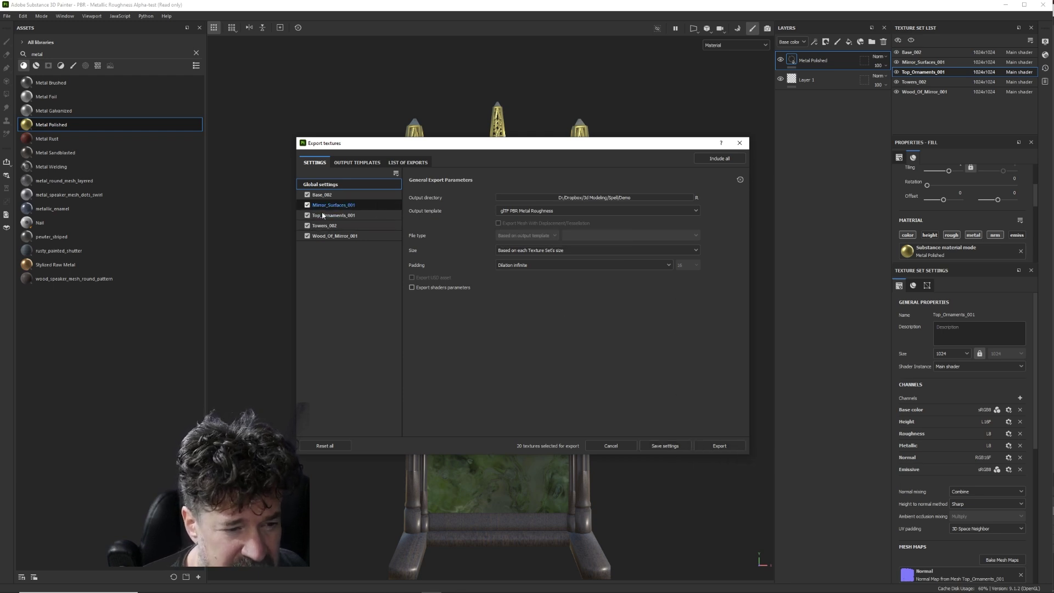
- Export the 20 glTF PBR Metal Roughness textures and close the export window
{"action": "left_click", "coordinate": [715, 447]}
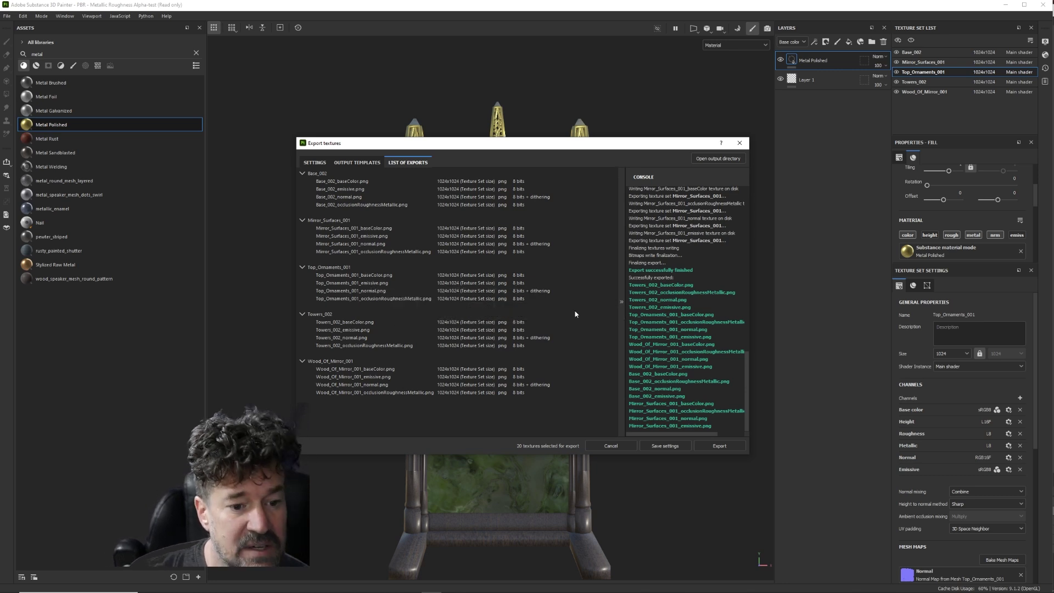
{"action": "left_click", "coordinate": [738, 144]}
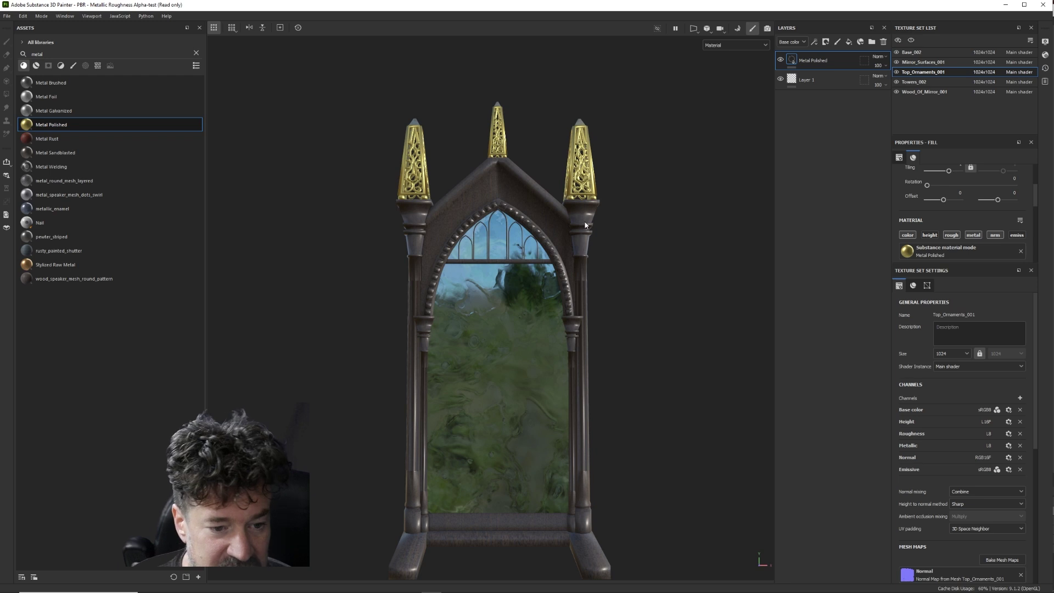
- In Firestorm, set the World environment to Midday and reset the camera behind the avatar
{"action": "key", "text": "alt+Tab"}
{"action": "key", "text": "alt+Tab"}
{"action": "key", "text": "alt+Tab"}
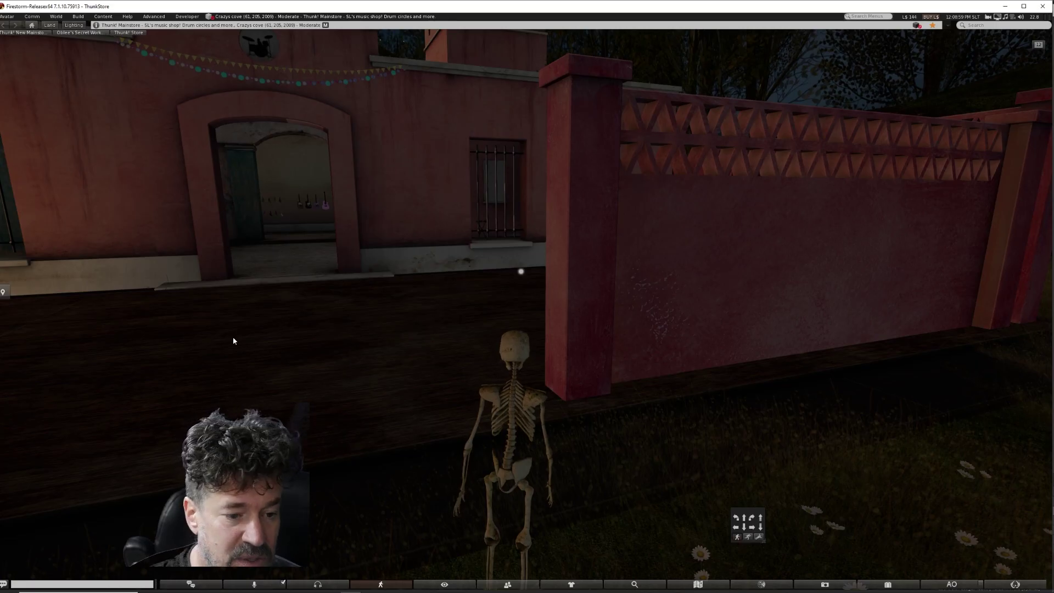
{"action": "left_click_drag", "start_coordinate": [284, 363], "coordinate": [315, 308], "text": "alt"}
{"action": "left_click_drag", "start_coordinate": [489, 231], "coordinate": [568, 274], "text": "alt"}
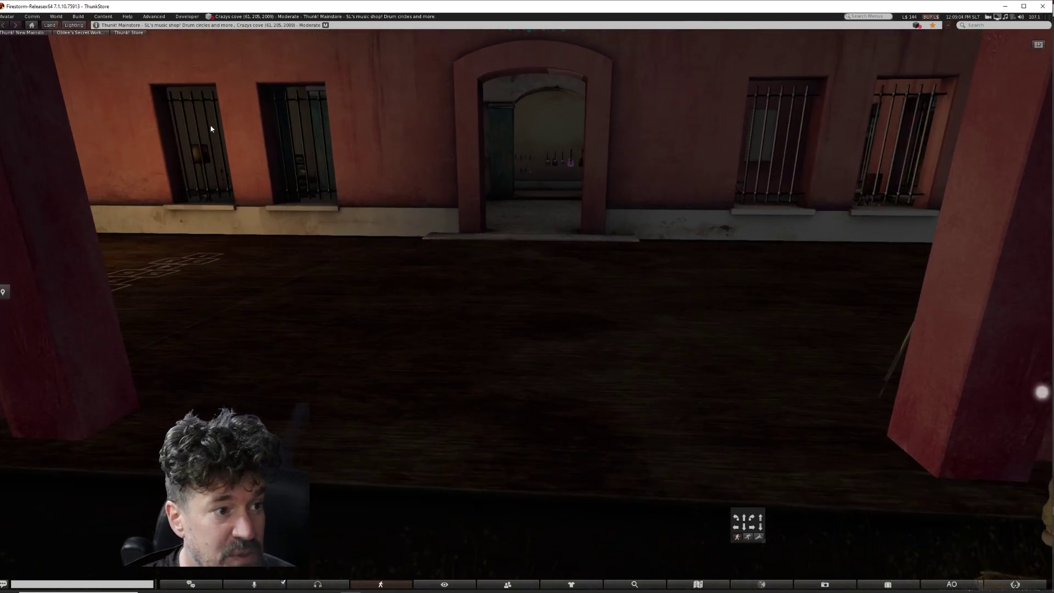
{"action": "left_click", "coordinate": [60, 18]}
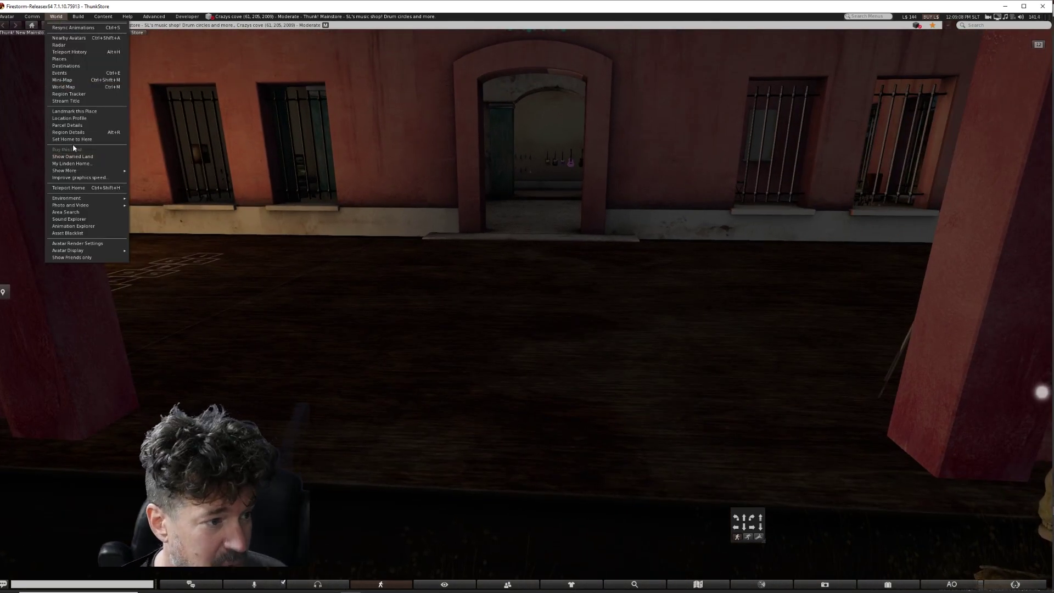
{"action": "mouse_move", "coordinate": [81, 206]}
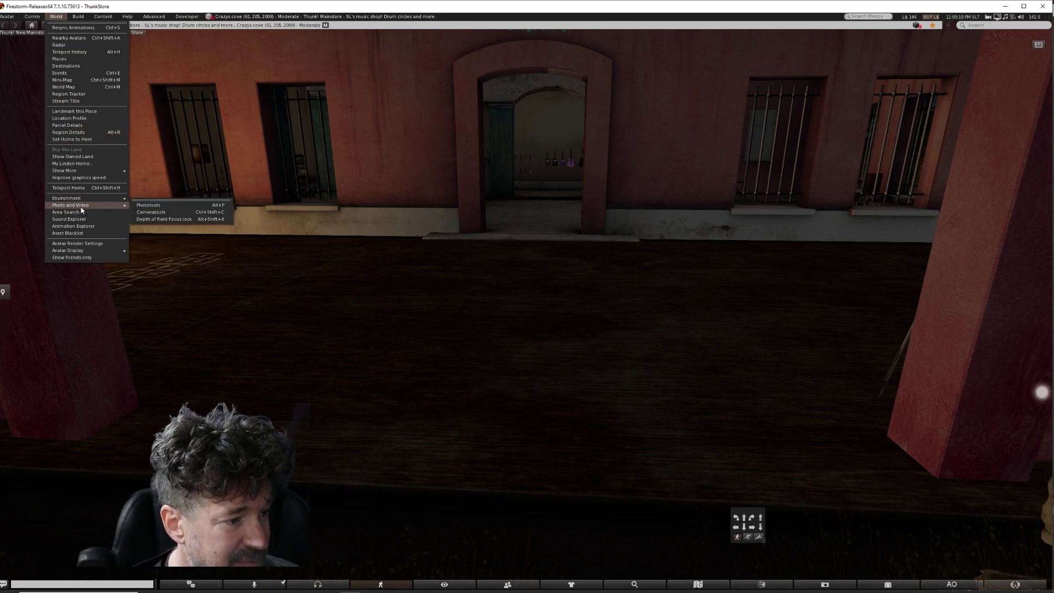
{"action": "left_click", "coordinate": [145, 206]}
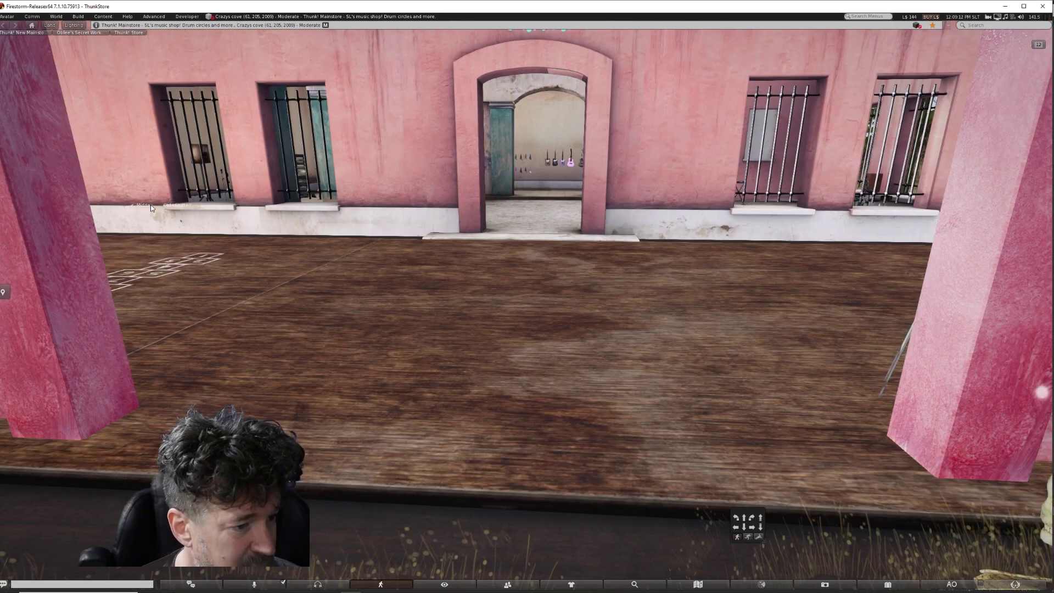
{"action": "key", "text": "Escape"}
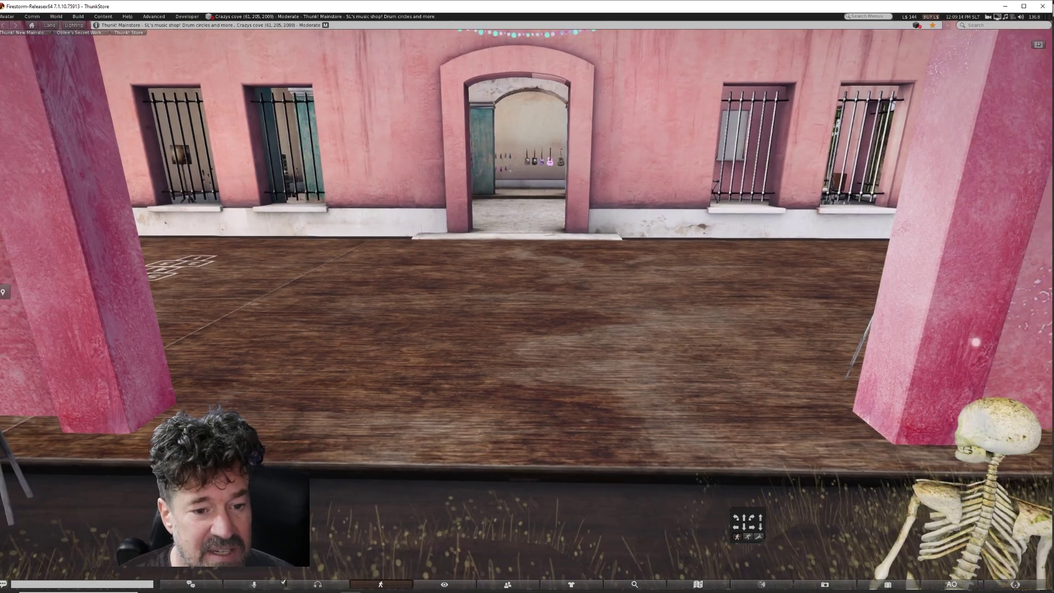
- Look around the shop doorway and keyboard stand, then walk into the drum courtyard
{"action": "left_click_drag", "start_coordinate": [506, 245], "coordinate": [506, 181], "text": "alt"}
{"action": "left_click_drag", "start_coordinate": [532, 274], "coordinate": [508, 165], "text": "alt"}
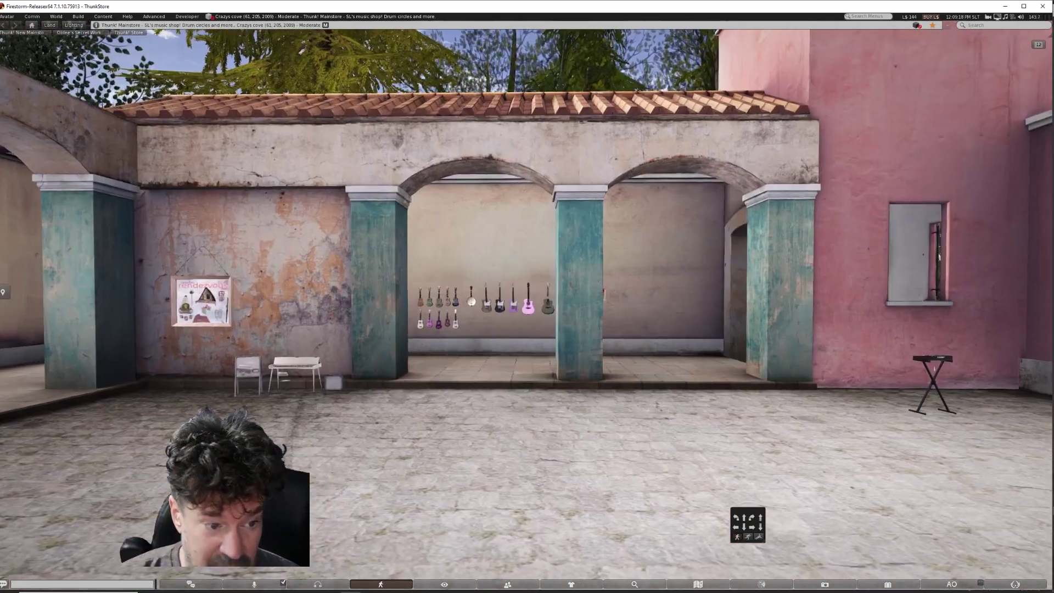
{"action": "left_click_drag", "start_coordinate": [527, 296], "coordinate": [579, 360], "text": "alt"}
{"action": "left_click", "coordinate": [654, 342], "text": "alt"}
{"action": "left_click", "coordinate": [784, 346], "text": "alt"}
{"action": "left_click", "coordinate": [835, 313], "text": "alt"}
{"action": "left_click_drag", "start_coordinate": [684, 239], "coordinate": [683, 205], "text": "alt"}
{"action": "key", "text": "Right"}
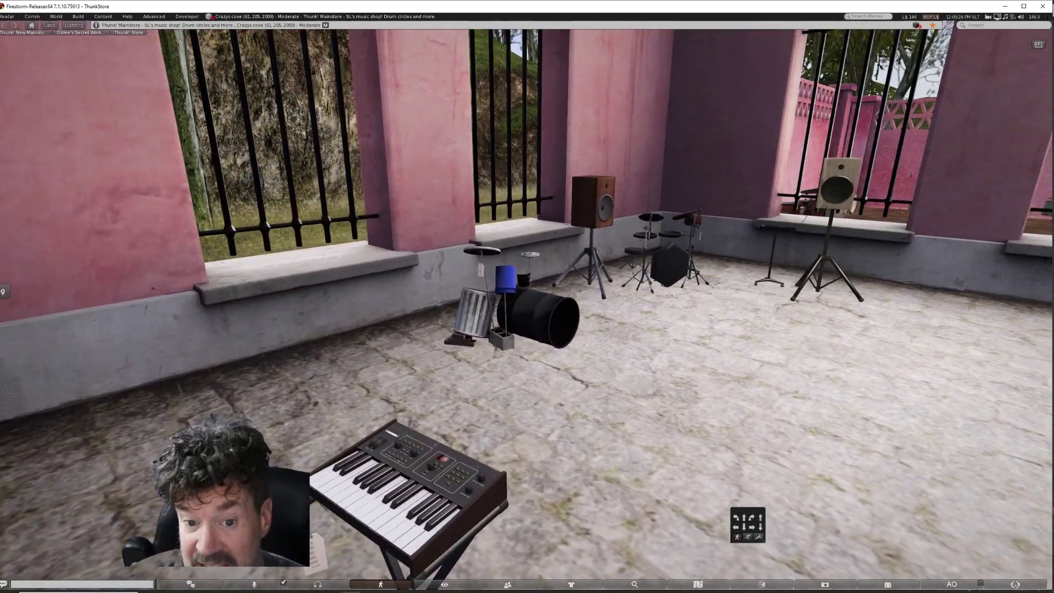
{"action": "key", "text": "Up"}
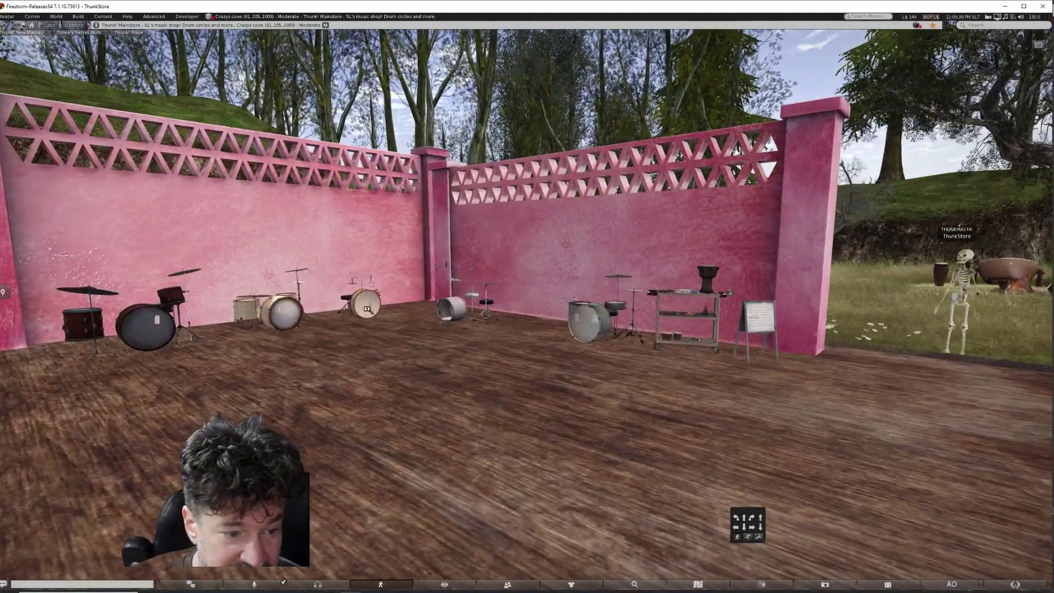
- Orbit the camera around the drum kits, courtyard walls and fence to survey the area
{"action": "left_click", "coordinate": [155, 314], "text": "alt"}
{"action": "left_click_drag", "start_coordinate": [529, 291], "coordinate": [529, 248], "text": "ctrl+alt"}
{"action": "left_click", "coordinate": [802, 318], "text": "alt"}
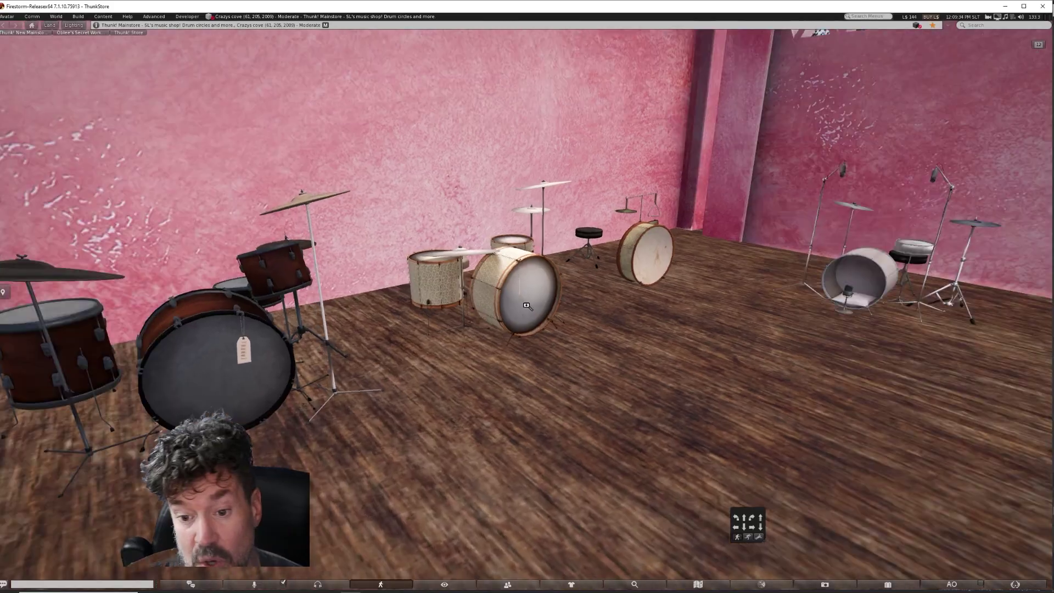
{"action": "left_click", "coordinate": [859, 284], "text": "alt"}
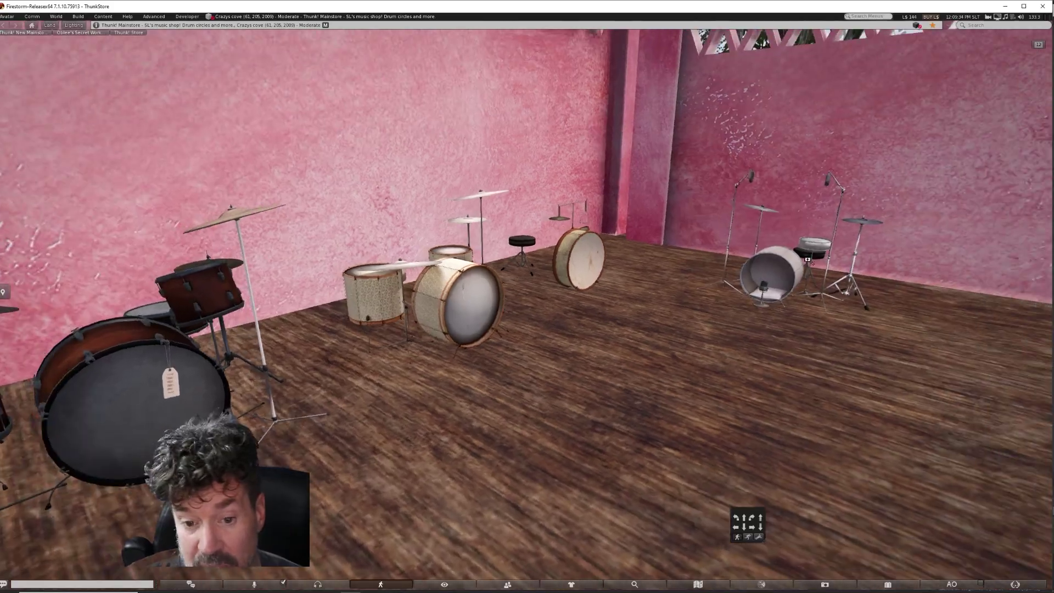
{"action": "left_click", "coordinate": [708, 313], "text": "alt"}
{"action": "left_click", "coordinate": [741, 276], "text": "alt"}
{"action": "left_click", "coordinate": [650, 253], "text": "alt"}
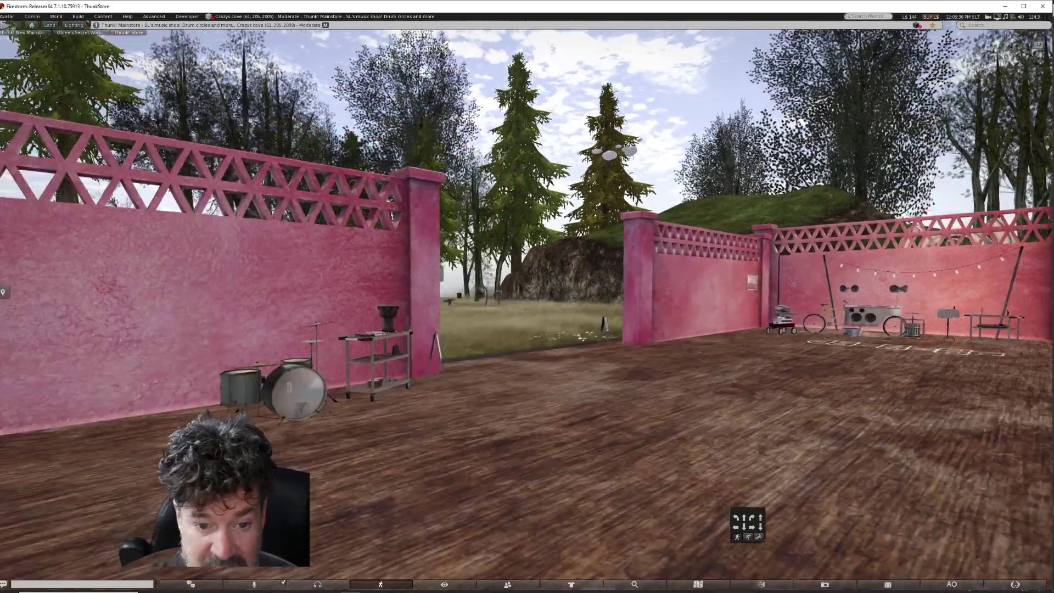
{"action": "left_click_drag", "start_coordinate": [527, 302], "coordinate": [527, 396], "text": "ctrl+alt"}
{"action": "left_click_drag", "start_coordinate": [527, 308], "coordinate": [516, 340], "text": "ctrl+alt"}
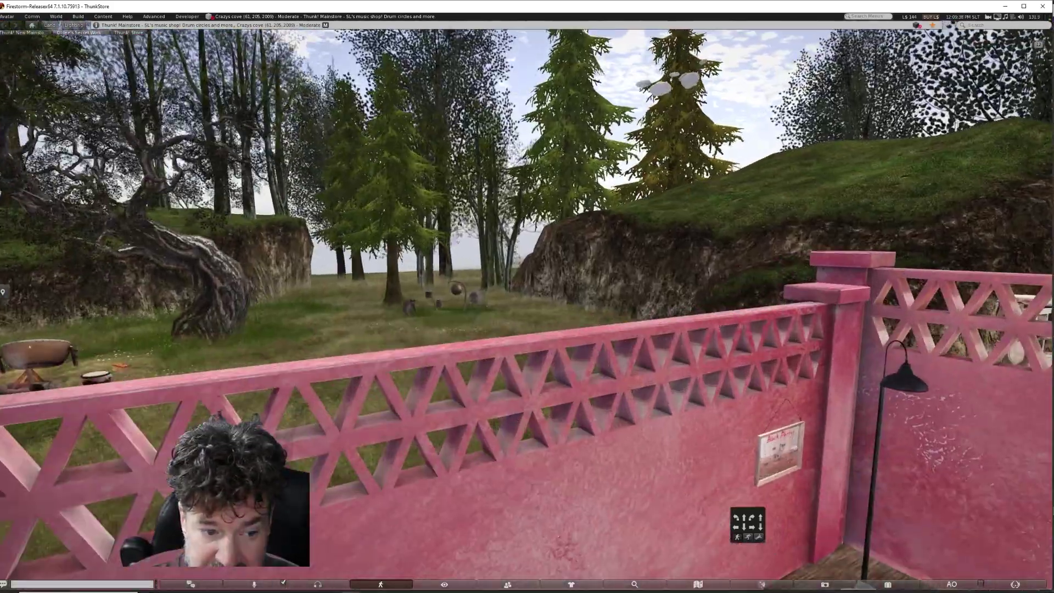
{"action": "left_click_drag", "start_coordinate": [47, 357], "coordinate": [275, 323], "text": "alt"}
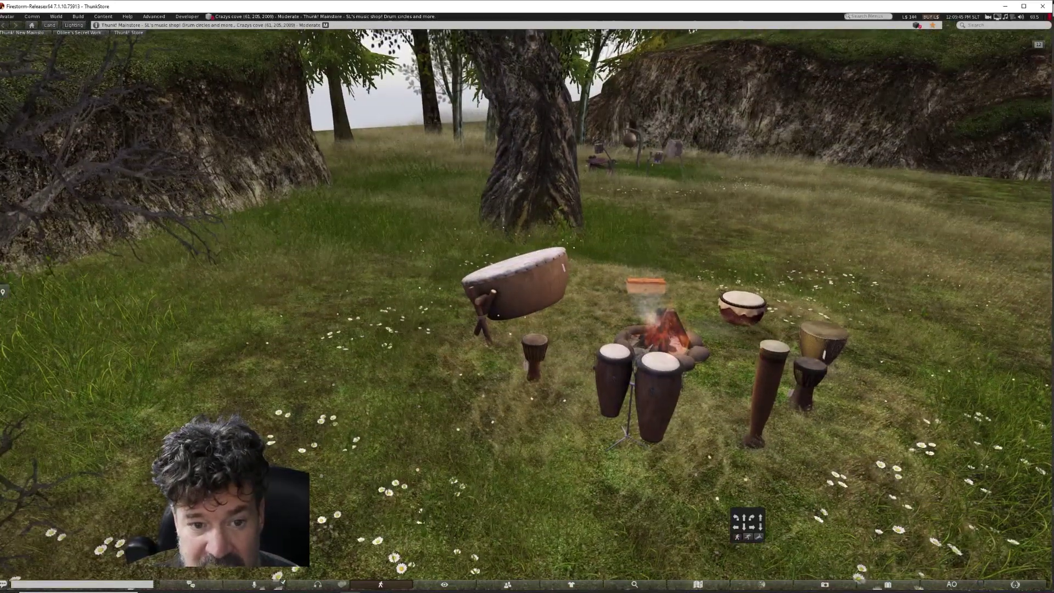
{"action": "left_click_drag", "start_coordinate": [607, 156], "coordinate": [587, 120], "text": "alt"}
- Walk past the drums toward the pink building and reset the camera behind the avatar
{"action": "key", "text": "Up"}
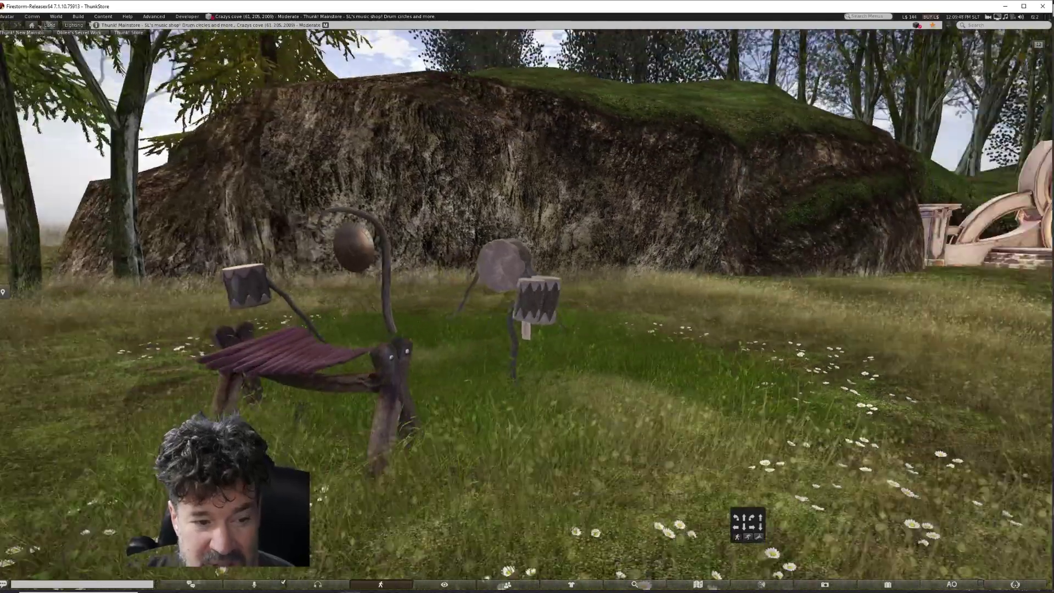
{"action": "left_click_drag", "start_coordinate": [528, 299], "coordinate": [593, 284], "text": "alt"}
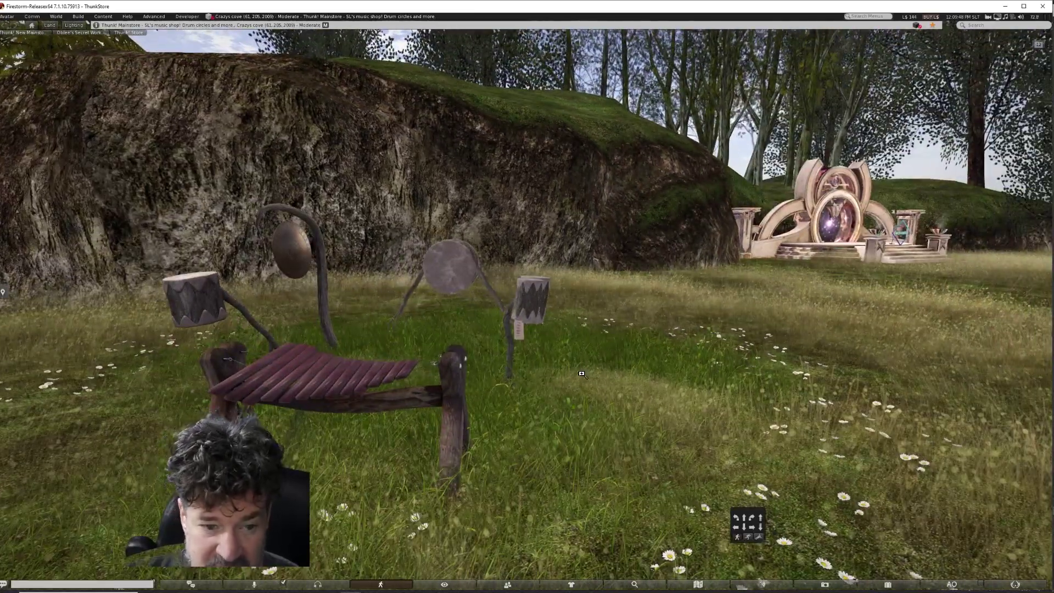
{"action": "key", "text": "Up"}
{"action": "key", "text": "Right"}
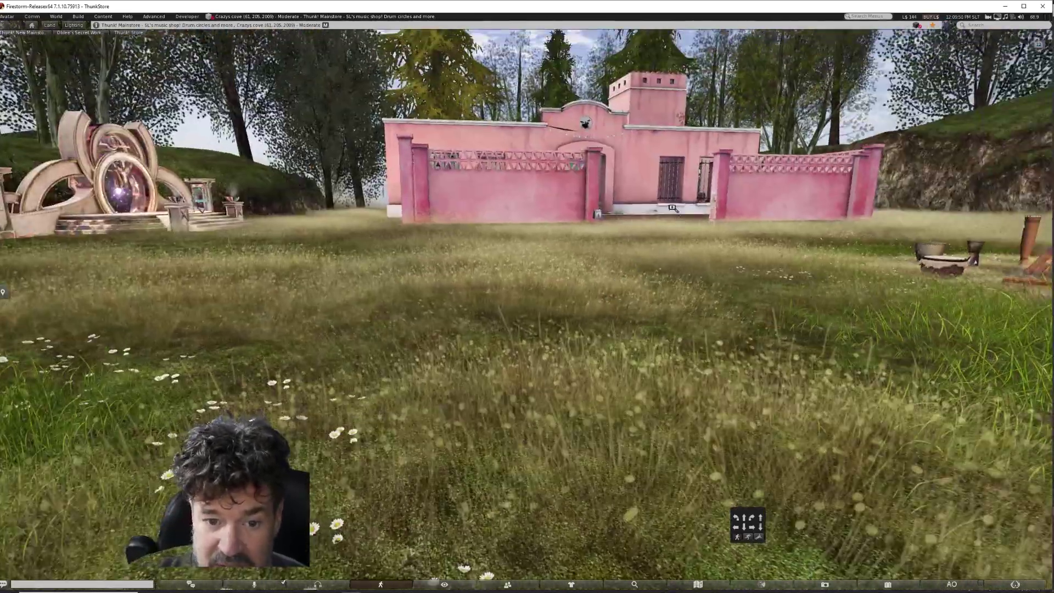
{"action": "mouse_move", "coordinate": [673, 208]}
{"action": "left_mouse_down", "text": "alt"}
{"action": "mouse_move", "coordinate": [648, 121]}
{"action": "mouse_move", "coordinate": [667, 165]}
{"action": "mouse_move", "coordinate": [667, 214]}
{"action": "left_mouse_up", "text": "alt"}
{"action": "key", "text": "Escape"}
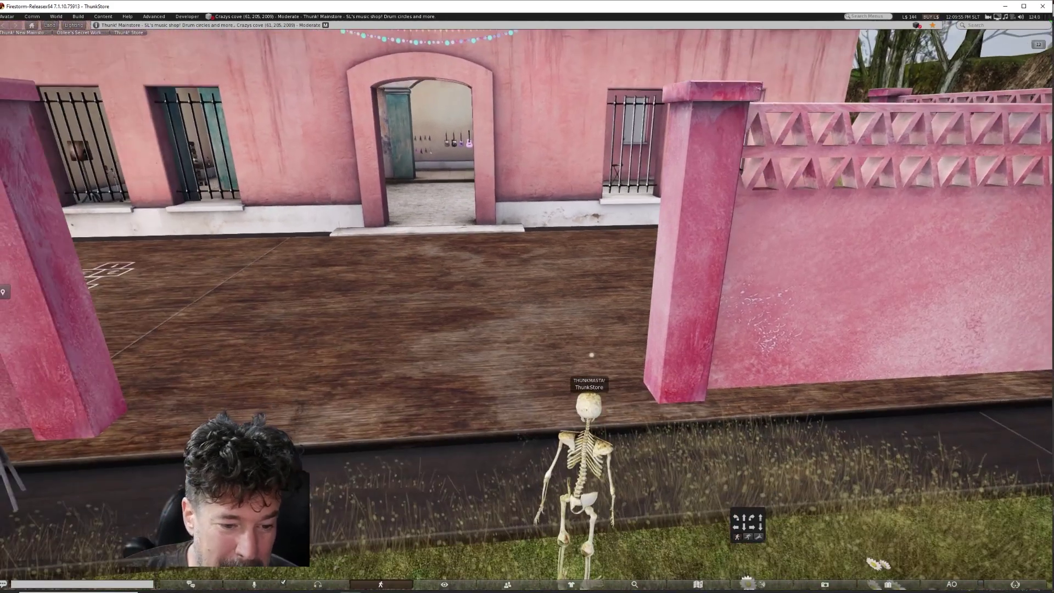
- Load mirror.dae into the mesh uploader and name the model Mirror
{"action": "left_click", "coordinate": [78, 16]}
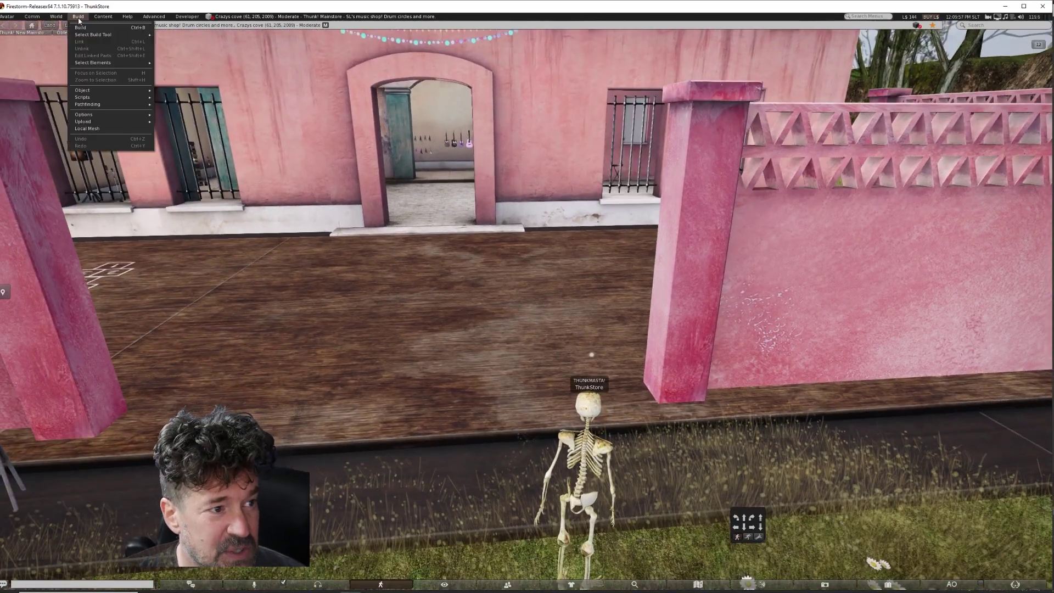
{"action": "mouse_move", "coordinate": [94, 123]}
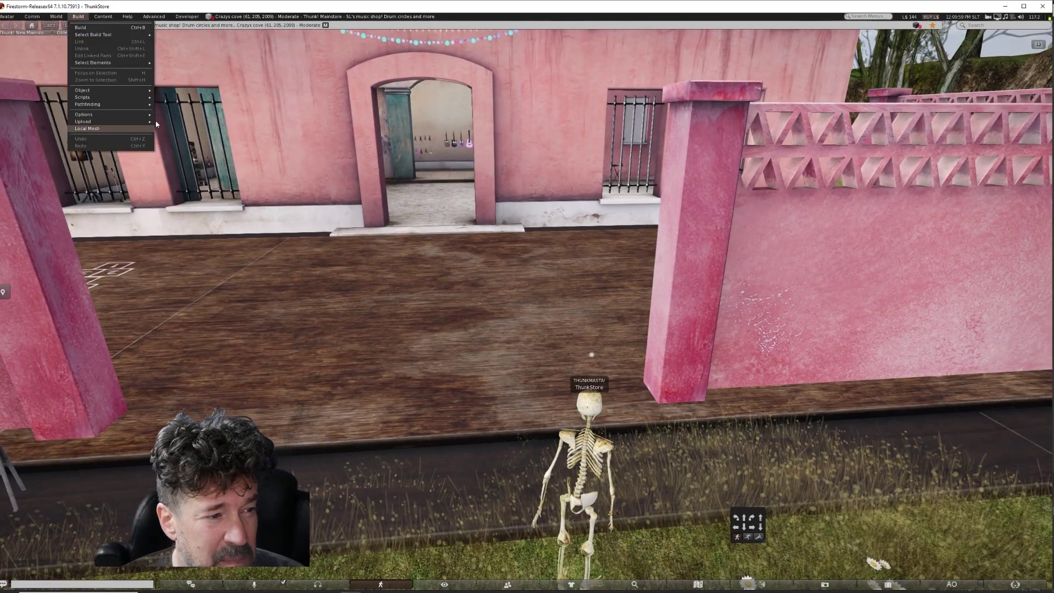
{"action": "mouse_move", "coordinate": [117, 120]}
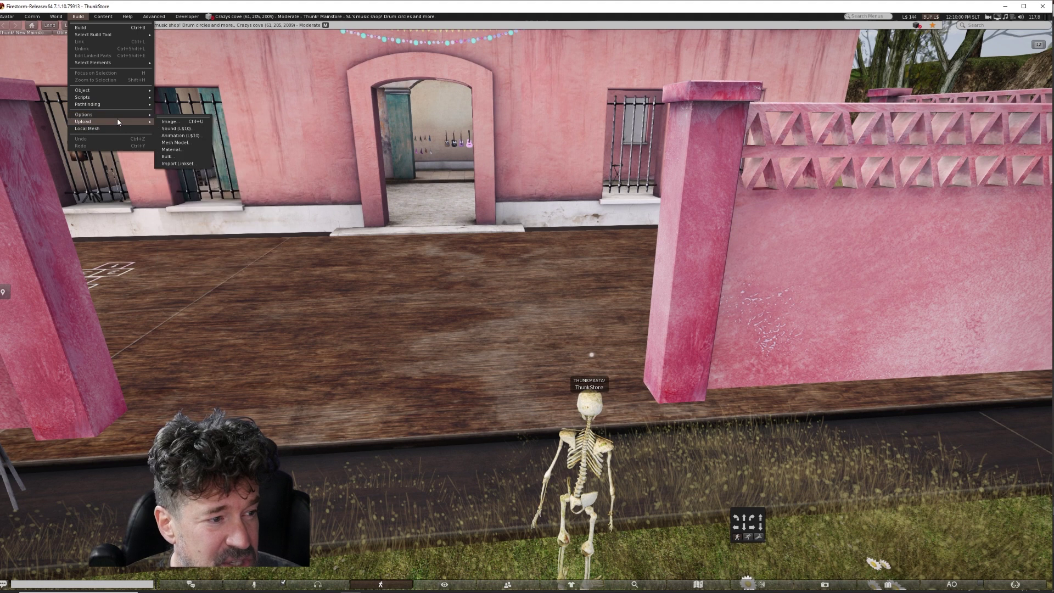
{"action": "left_click", "coordinate": [174, 142]}
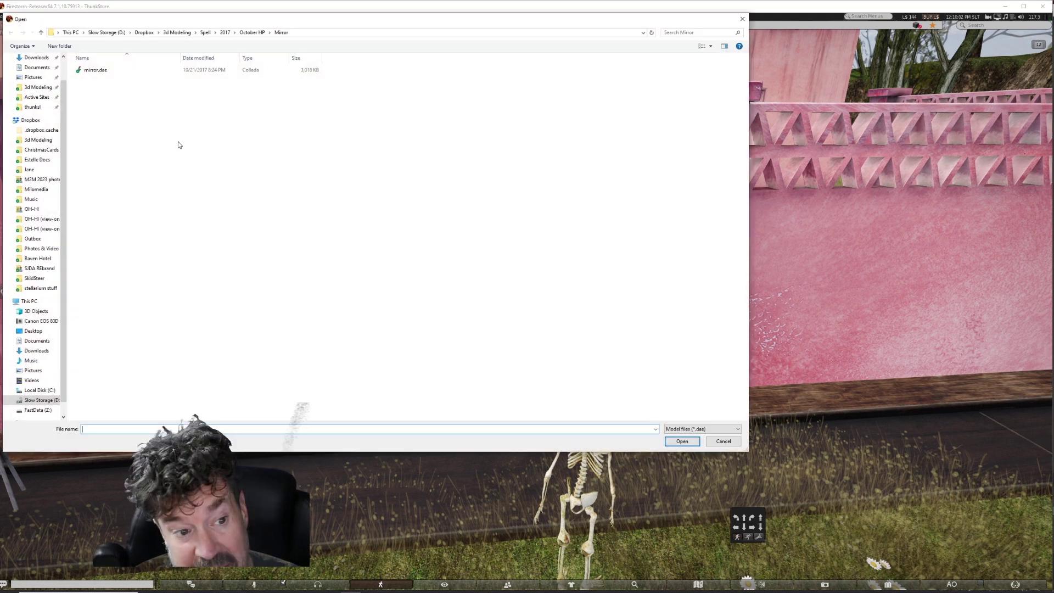
{"action": "double_click", "coordinate": [102, 75]}
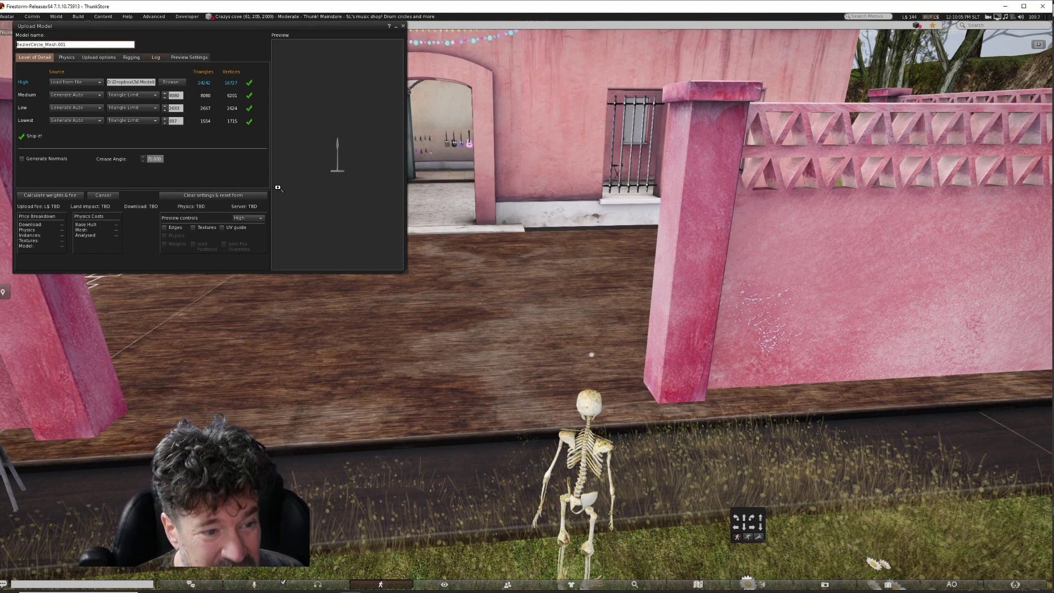
{"action": "left_click", "coordinate": [180, 121]}
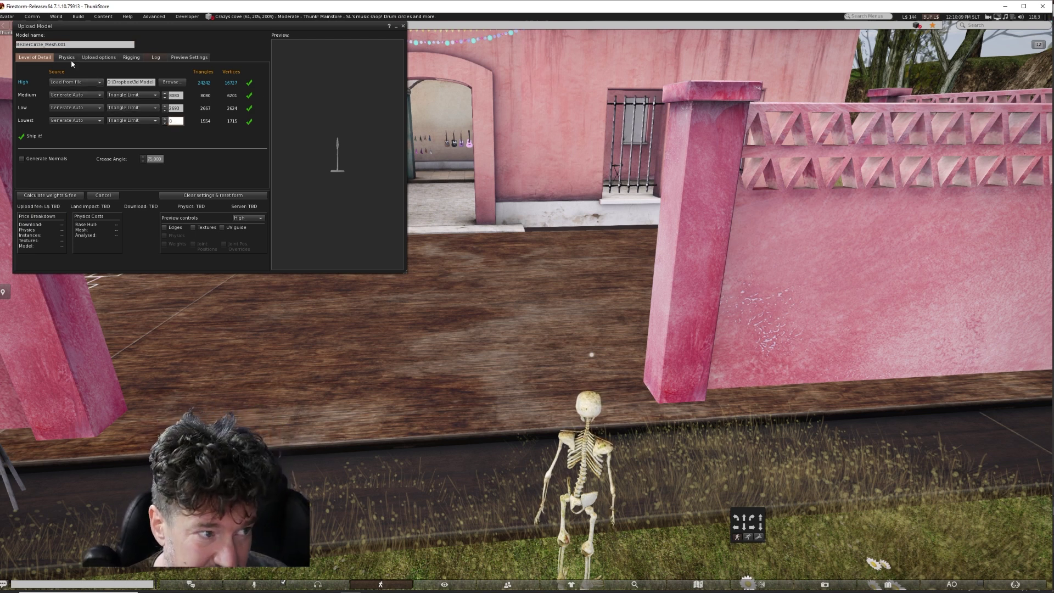
{"action": "left_click", "coordinate": [69, 44]}
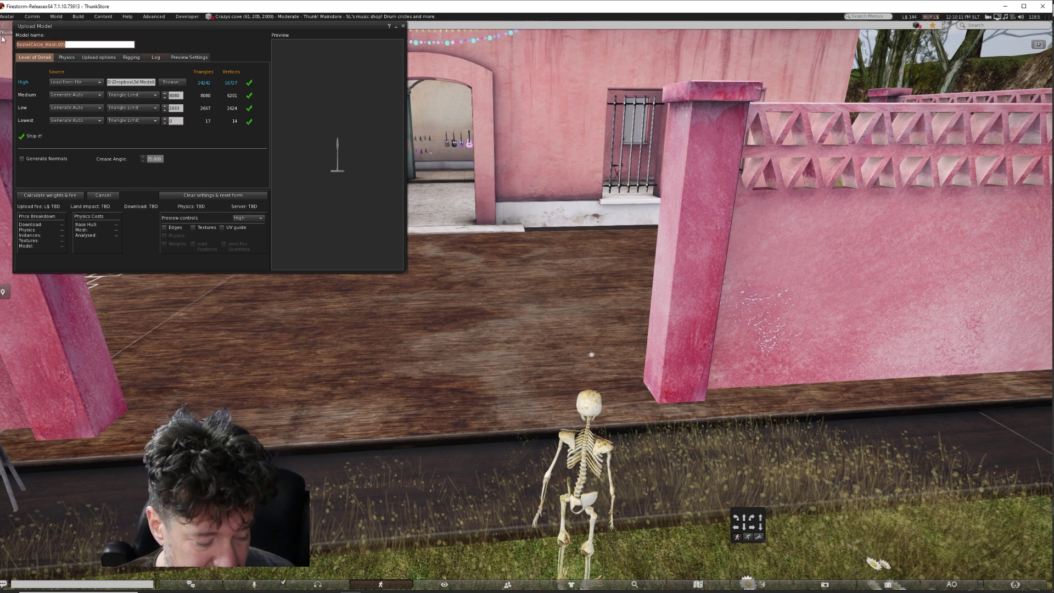
{"action": "type", "text": "Mirror"}
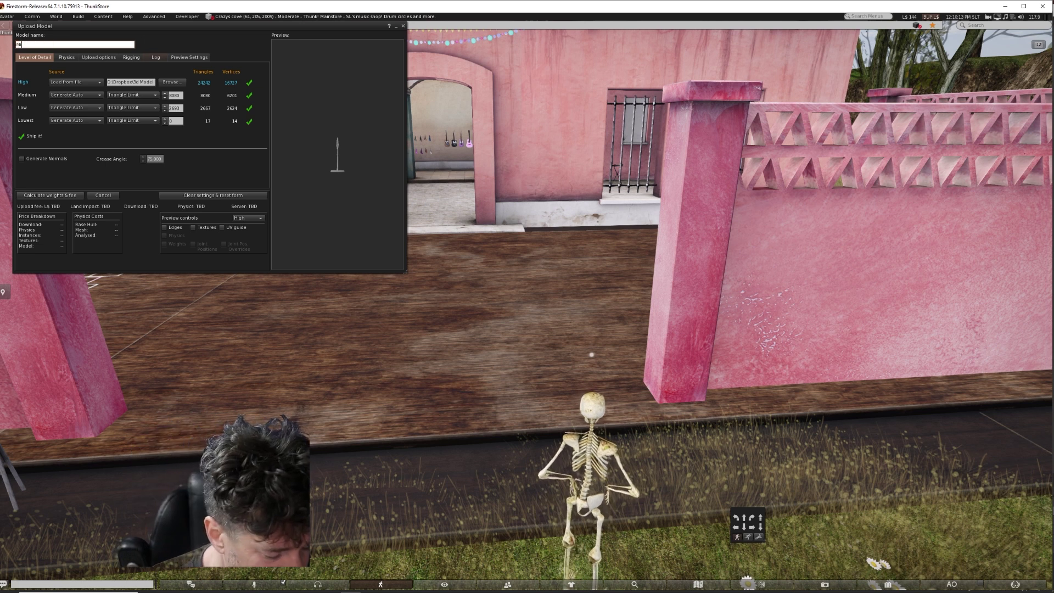
- Use the Lowest LOD as the physics shape, analyze it and simplify it
{"action": "left_click", "coordinate": [66, 57]}
{"action": "left_click", "coordinate": [145, 72]}
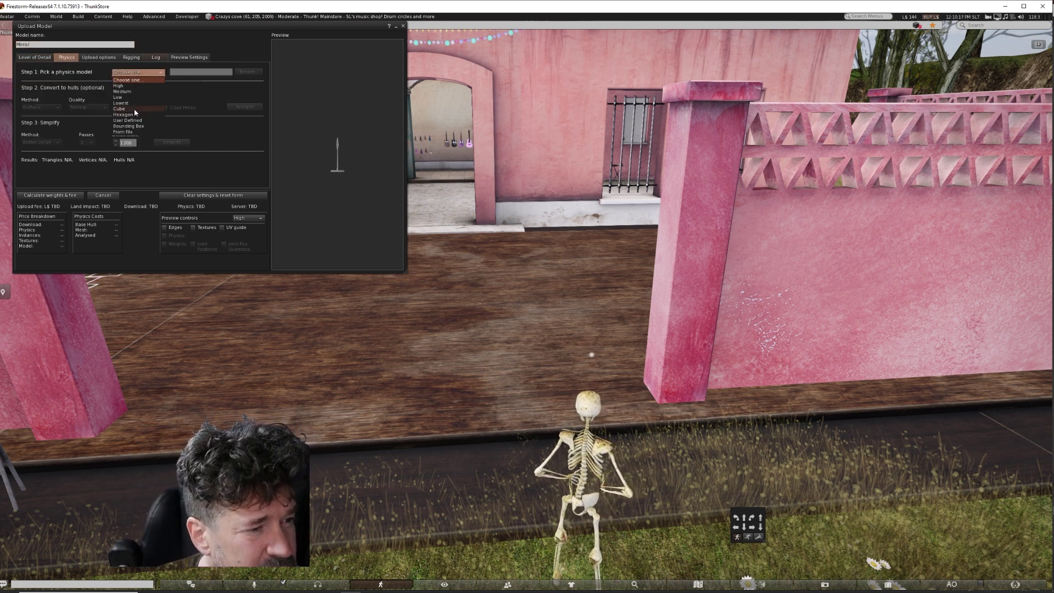
{"action": "left_click", "coordinate": [121, 103]}
{"action": "left_click", "coordinate": [242, 107]}
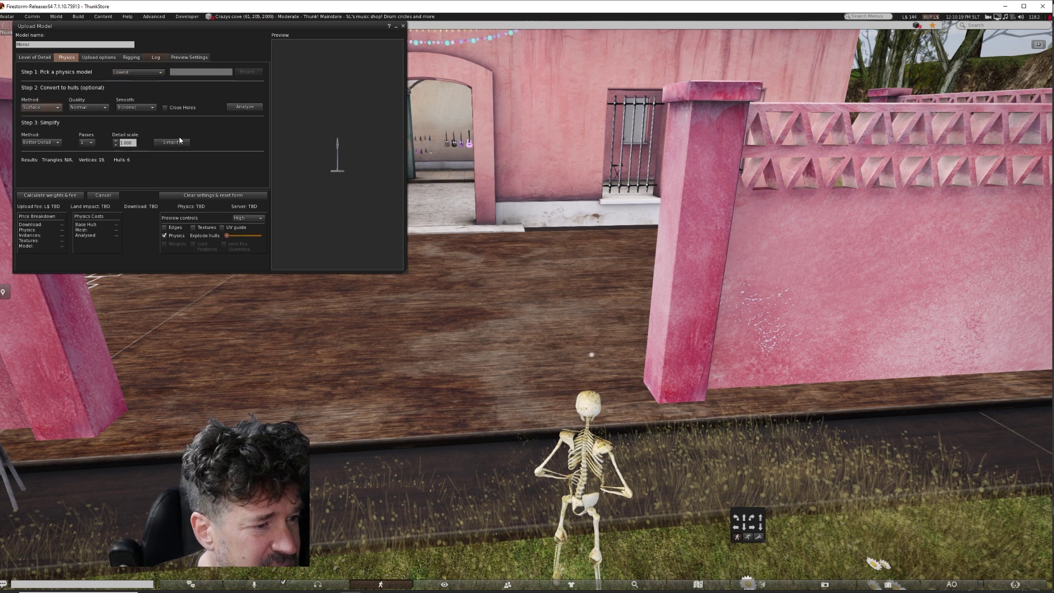
{"action": "left_click", "coordinate": [179, 141]}
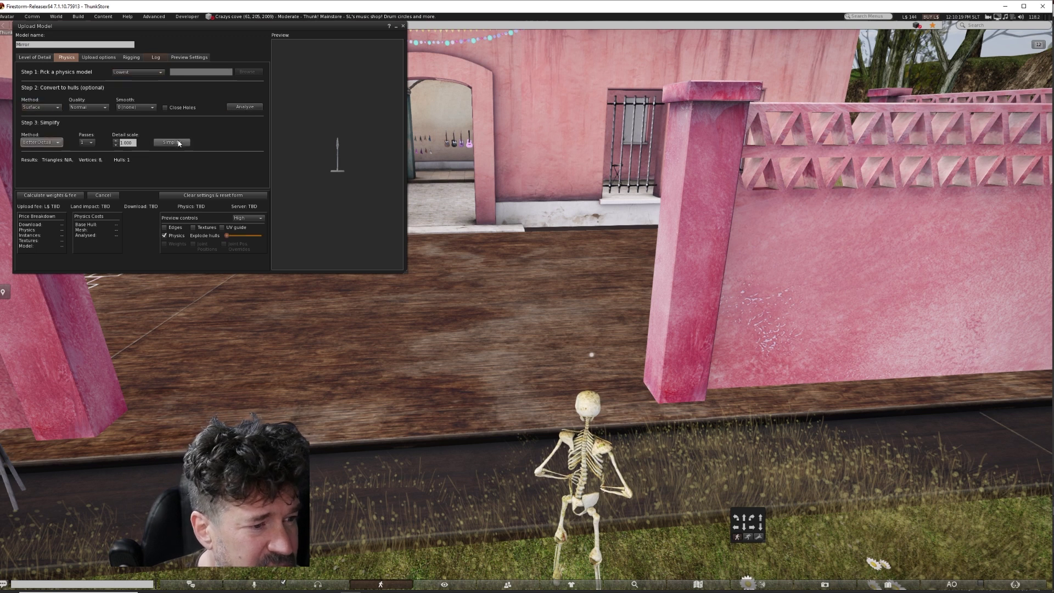
- Lower the Low LOD triangle limit, upload Mirror for L$12, and place it on the courtyard floor
{"action": "left_click", "coordinate": [37, 58]}
{"action": "double_click", "coordinate": [181, 108]}
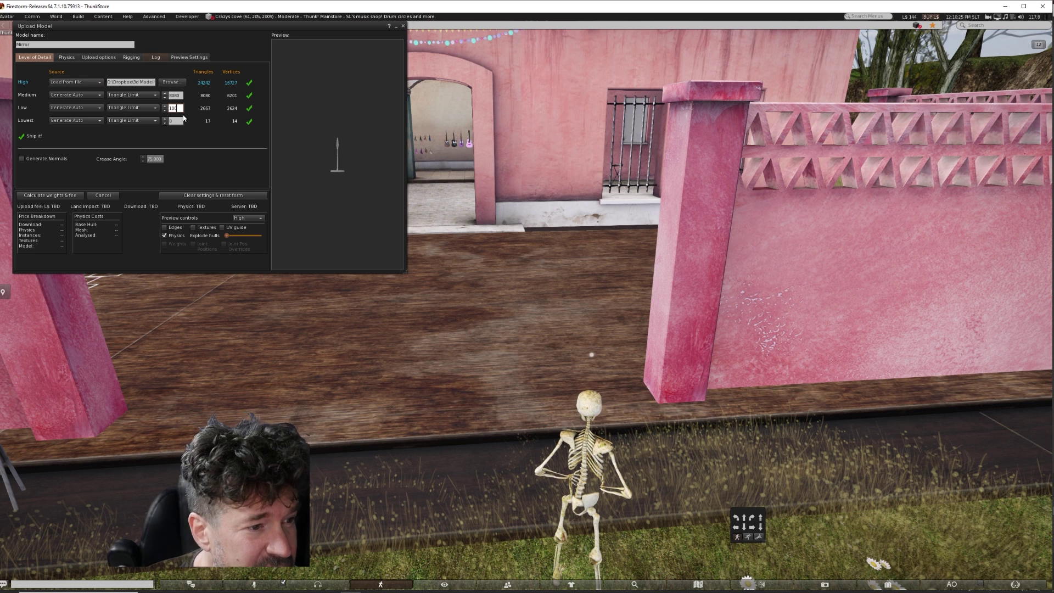
{"action": "left_click", "coordinate": [180, 96]}
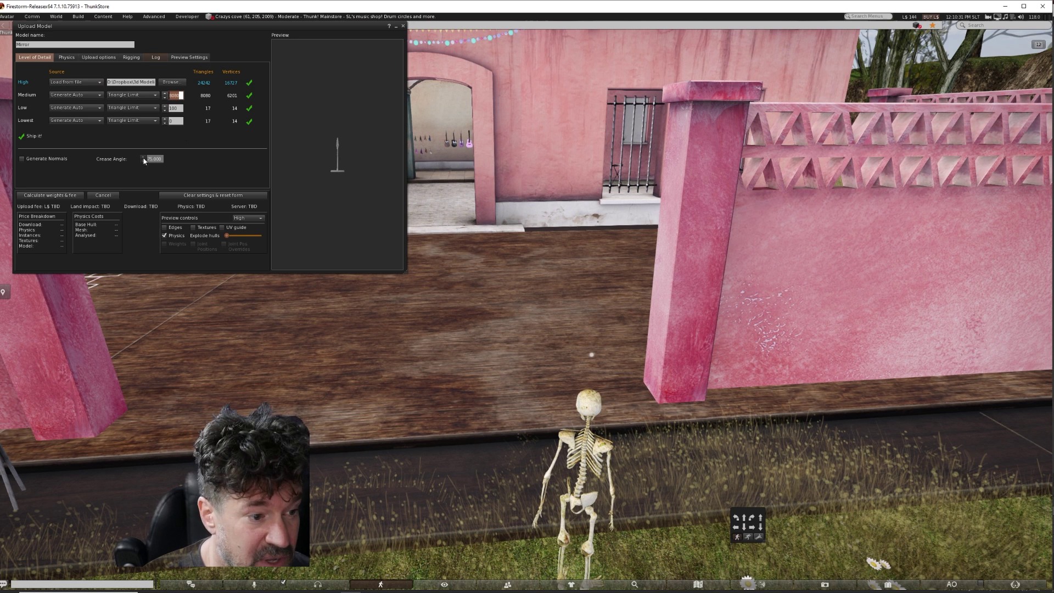
{"action": "left_click", "coordinate": [44, 195]}
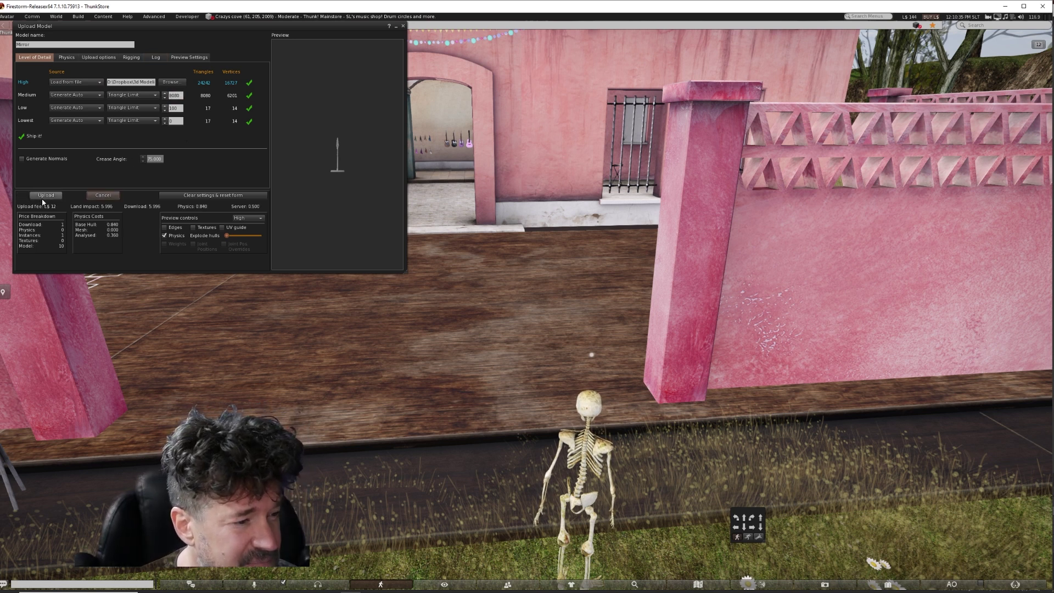
{"action": "left_click", "coordinate": [52, 195]}
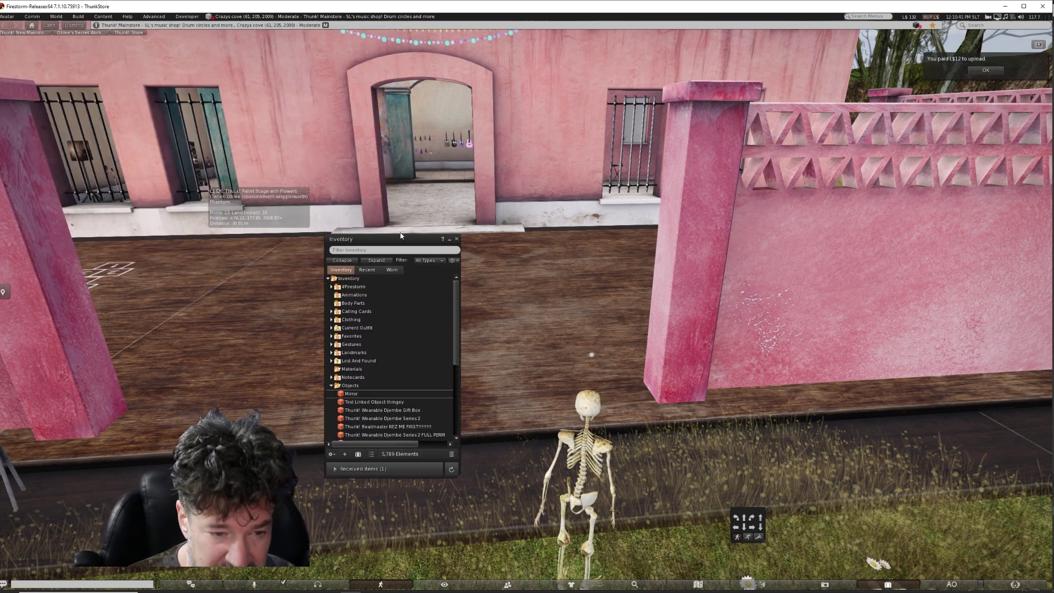
{"action": "left_click_drag", "start_coordinate": [401, 260], "coordinate": [172, 212]}
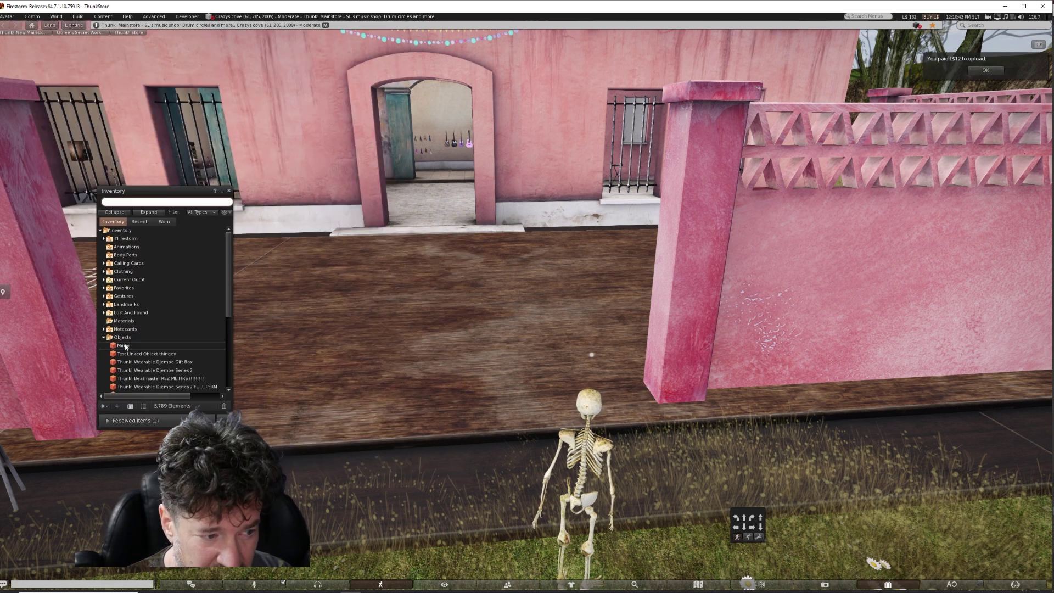
{"action": "left_click_drag", "start_coordinate": [258, 356], "coordinate": [406, 318]}
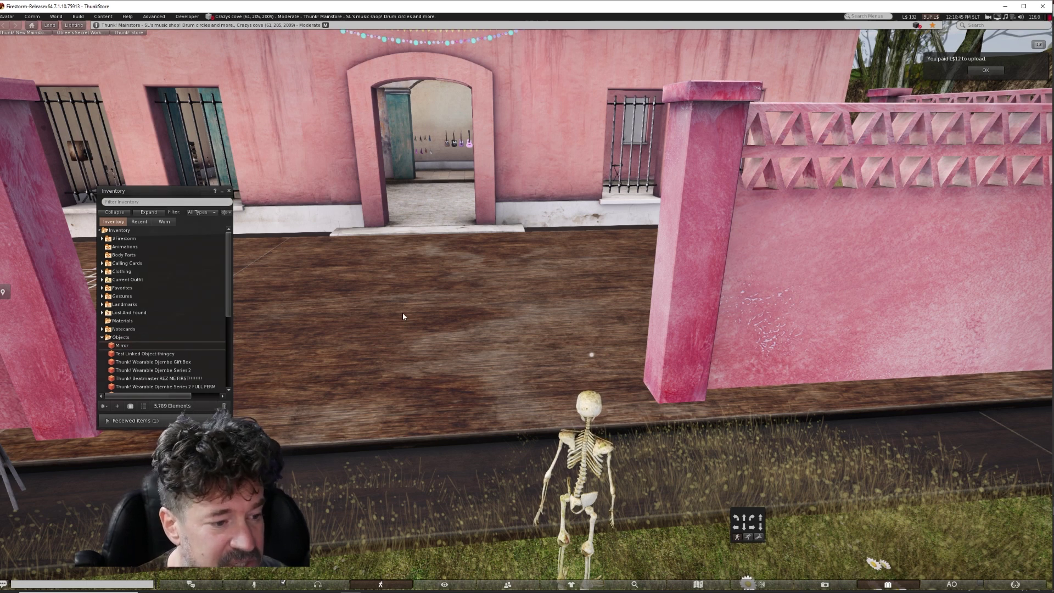
- Lift the rezzed Mirror slightly above the courtyard floor, then close the Build and inventory windows
{"action": "left_click_drag", "start_coordinate": [397, 274], "coordinate": [398, 250], "text": "alt"}
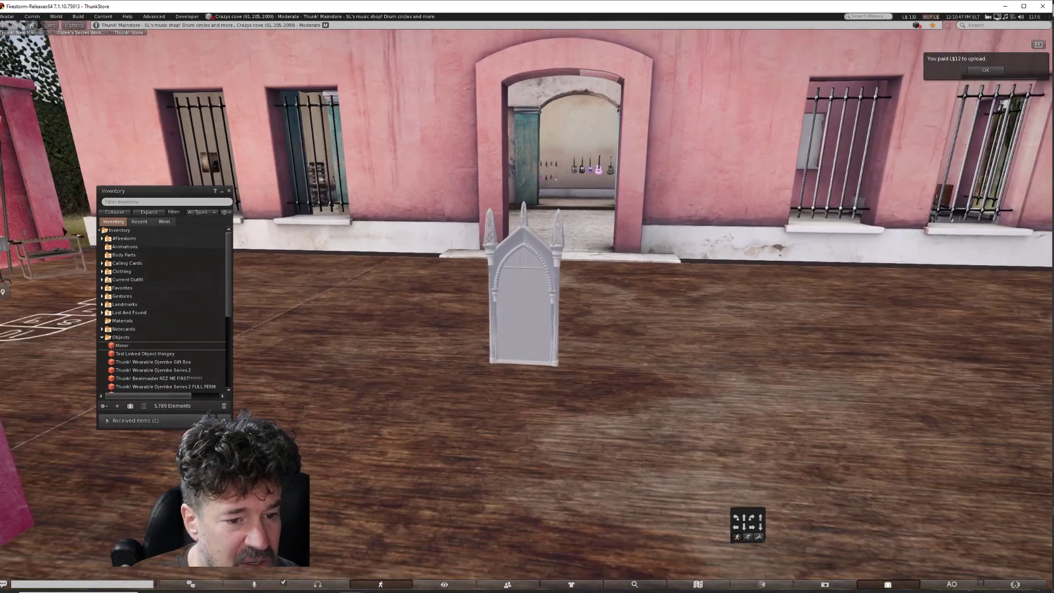
{"action": "right_click", "coordinate": [543, 291]}
{"action": "left_click", "coordinate": [559, 310]}
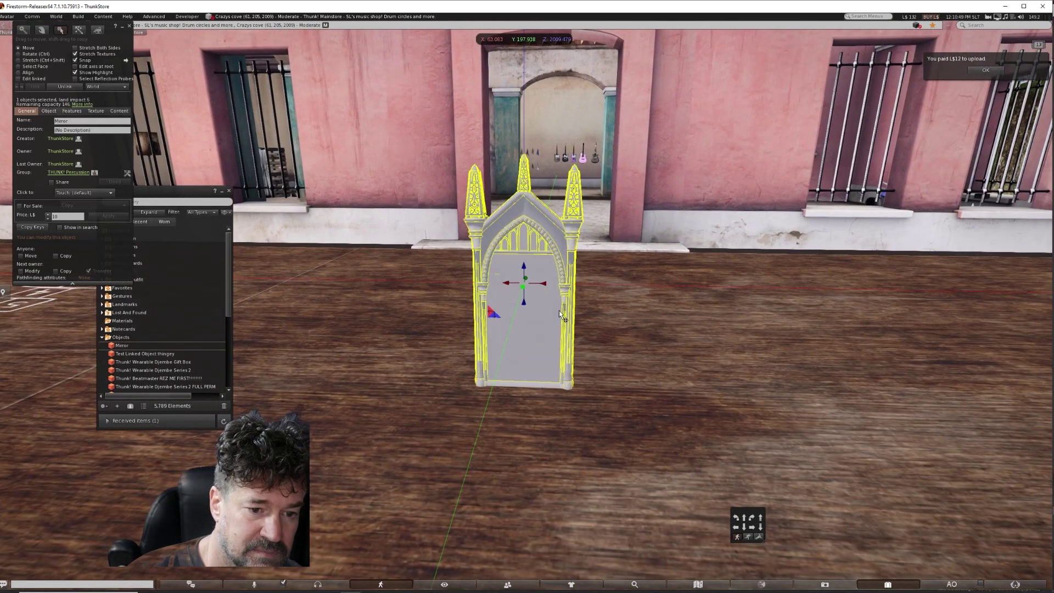
{"action": "left_click_drag", "start_coordinate": [524, 301], "coordinate": [542, 258]}
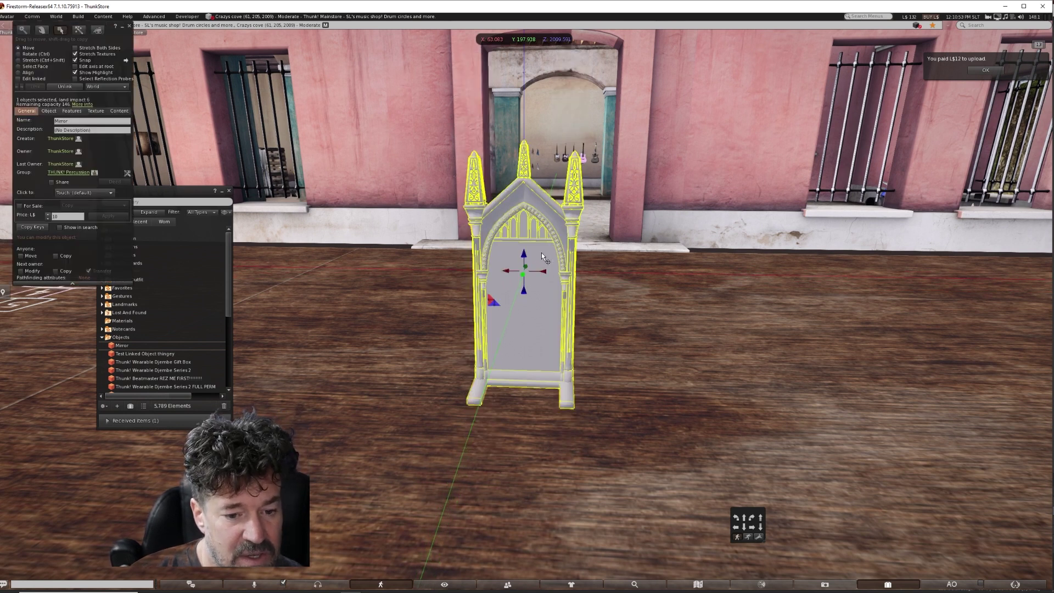
{"action": "left_click", "coordinate": [128, 26]}
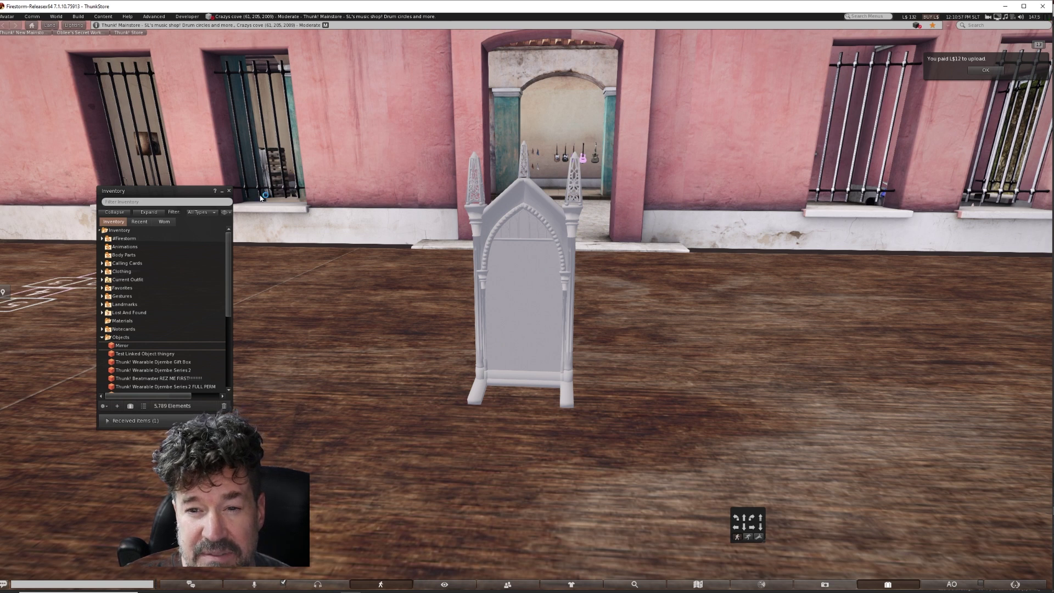
{"action": "left_click", "coordinate": [227, 191]}
{"action": "left_click", "coordinate": [7, 16]}
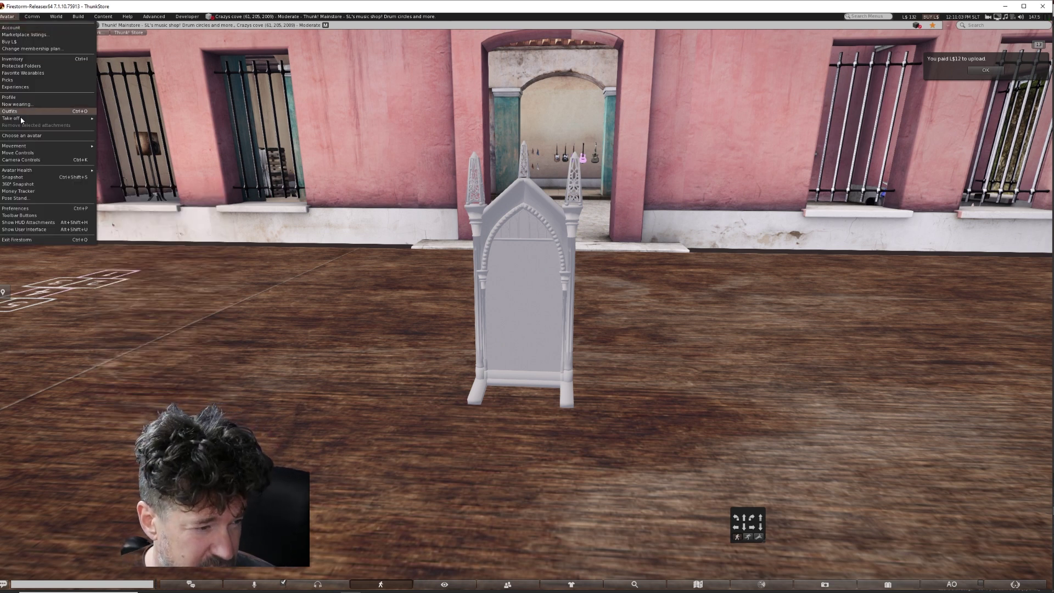
- Bulk-upload the mirror's 2dView PNG textures from the Demo folder at L$10 each
{"action": "mouse_move", "coordinate": [28, 169]}
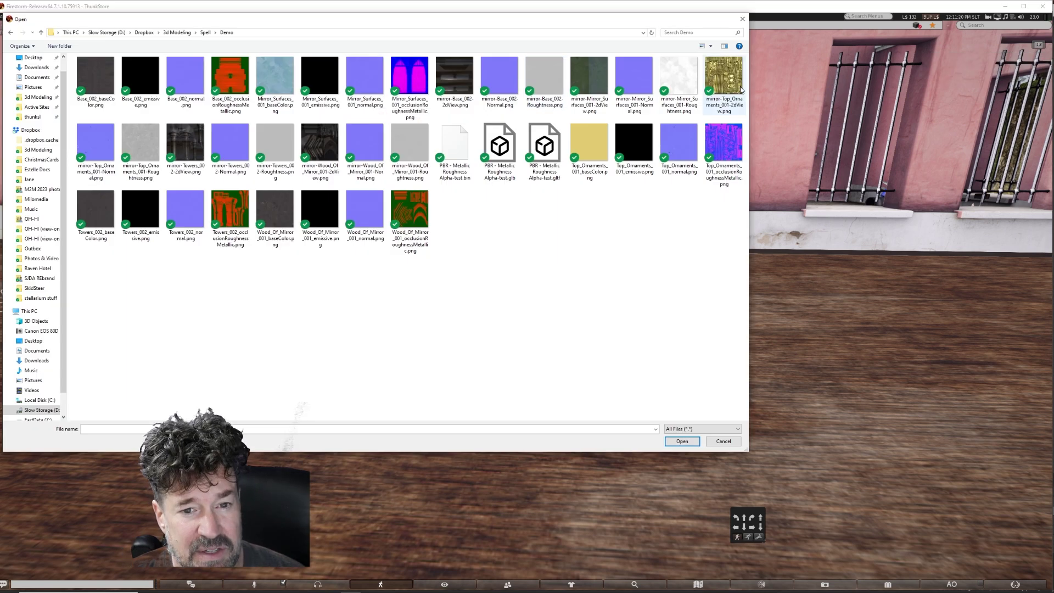
{"action": "left_click", "coordinate": [733, 88]}
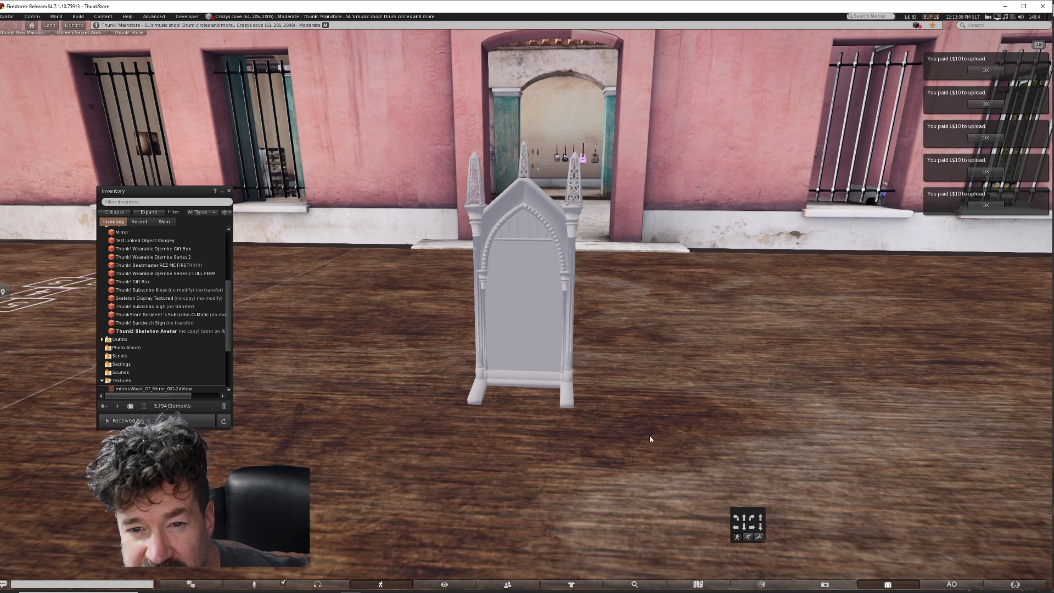
- Drop the Wood_Of_Mirror 2dView texture onto the mirror and inspect its Blinn-Phong texture slots
{"action": "scroll", "coordinate": [173, 387], "scroll_direction": "down", "scroll_amount": 2}
{"action": "scroll", "coordinate": [172, 387], "scroll_direction": "down", "scroll_amount": 1}
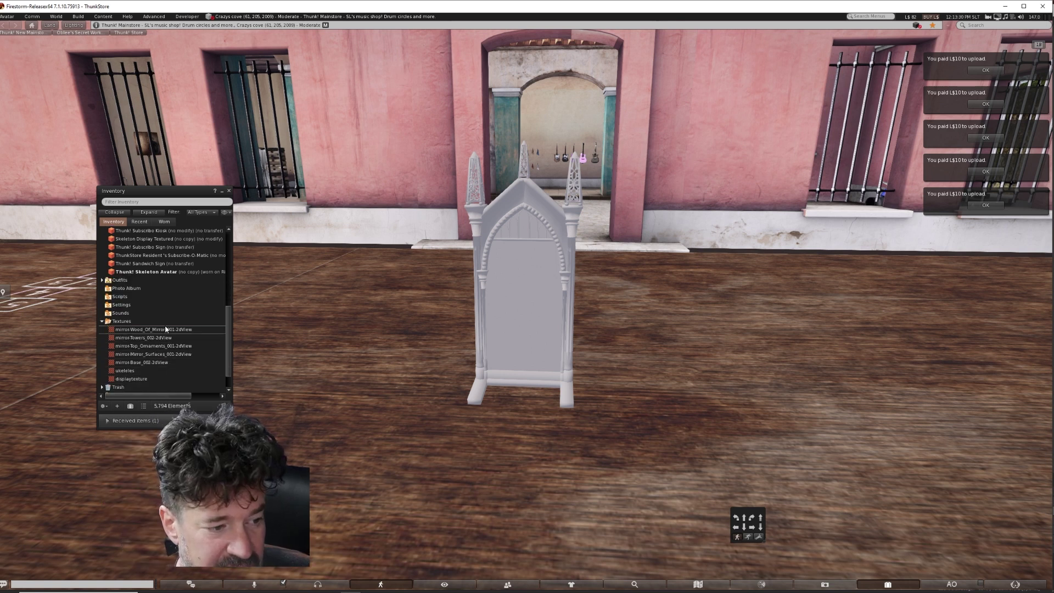
{"action": "left_click_drag", "start_coordinate": [161, 332], "coordinate": [510, 209]}
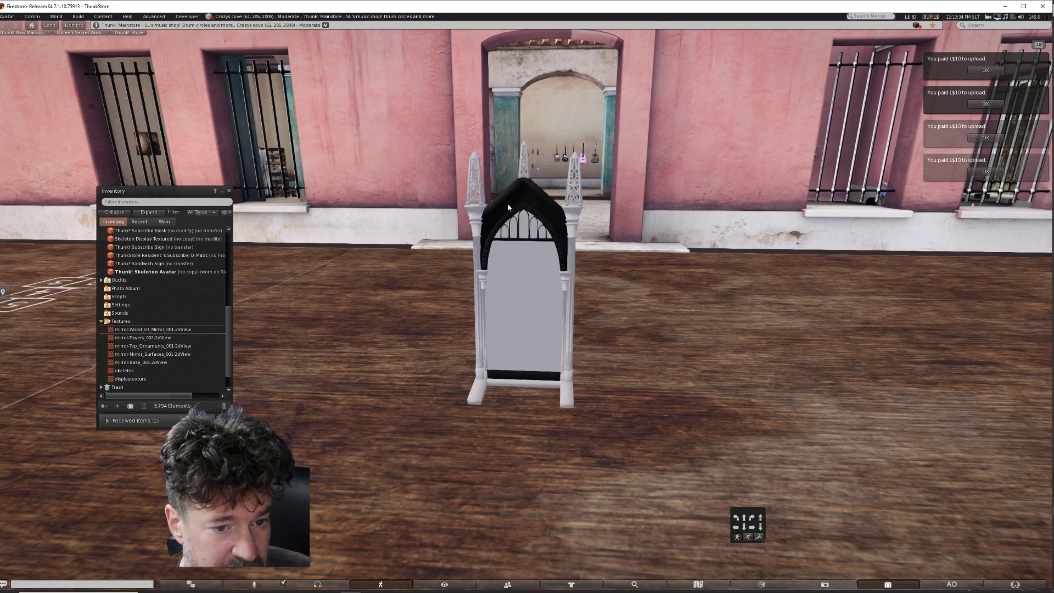
{"action": "right_click", "coordinate": [477, 393]}
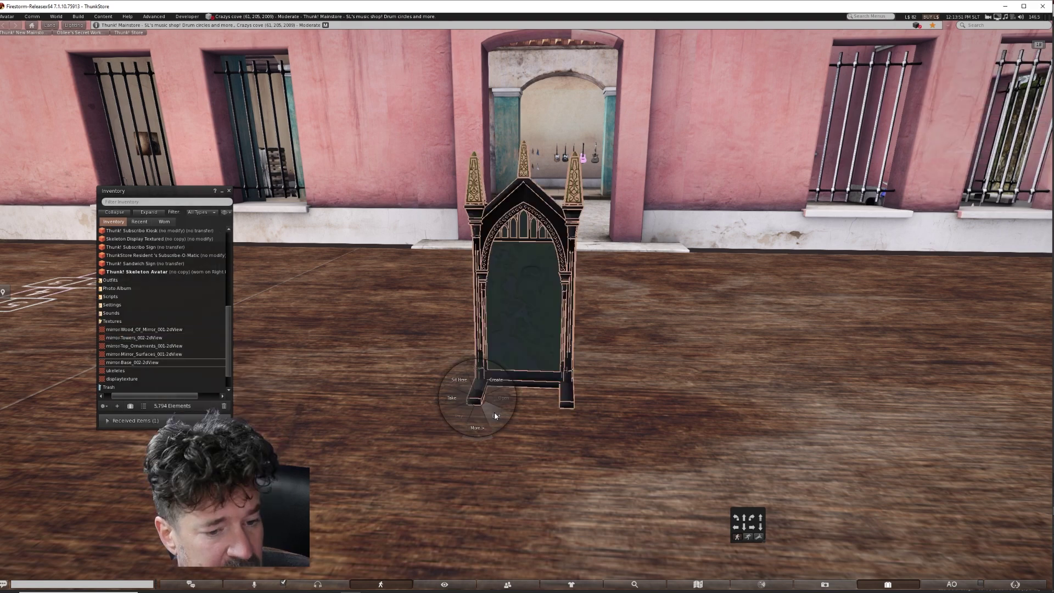
{"action": "left_click", "coordinate": [494, 417]}
{"action": "left_click", "coordinate": [47, 120]}
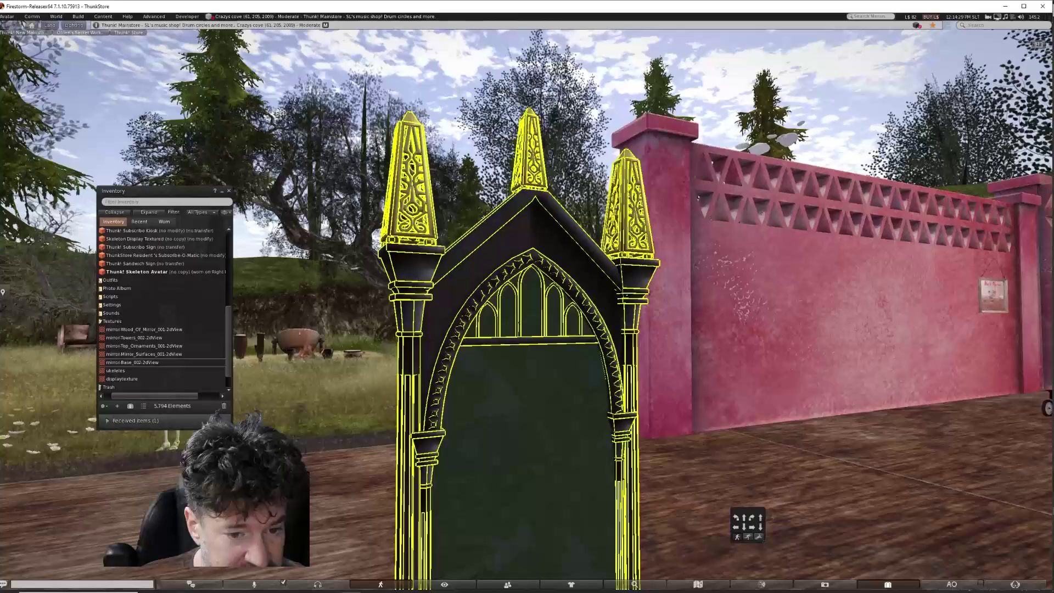
- Orbit around the textured mirror to view it from below and from the front
{"action": "left_click_drag", "start_coordinate": [522, 307], "coordinate": [916, 307], "text": "alt"}
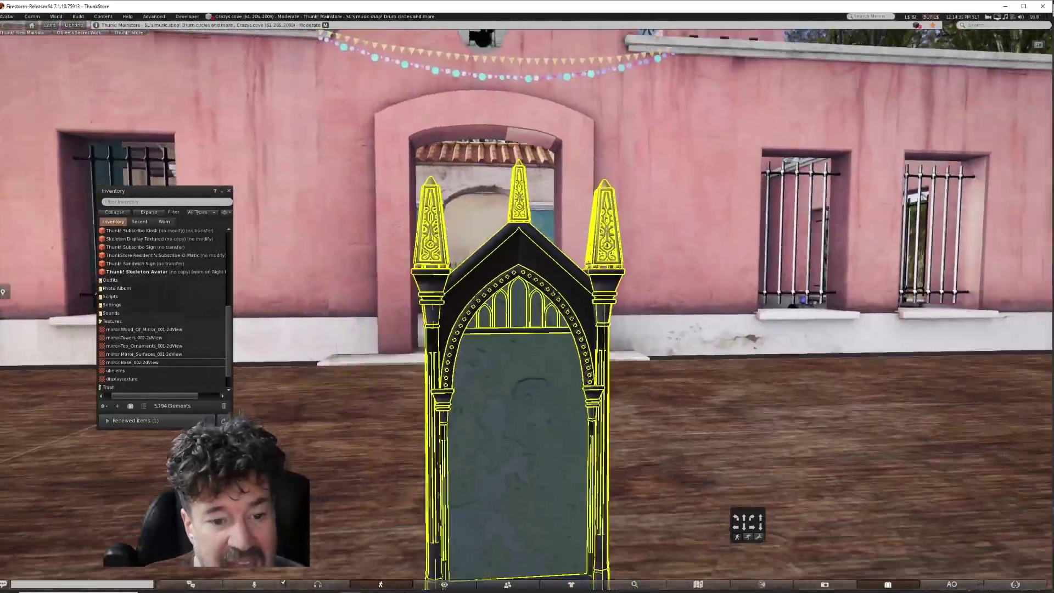
{"action": "left_click_drag", "start_coordinate": [522, 331], "coordinate": [526, 351], "text": "alt"}
{"action": "left_click", "coordinate": [711, 405]}
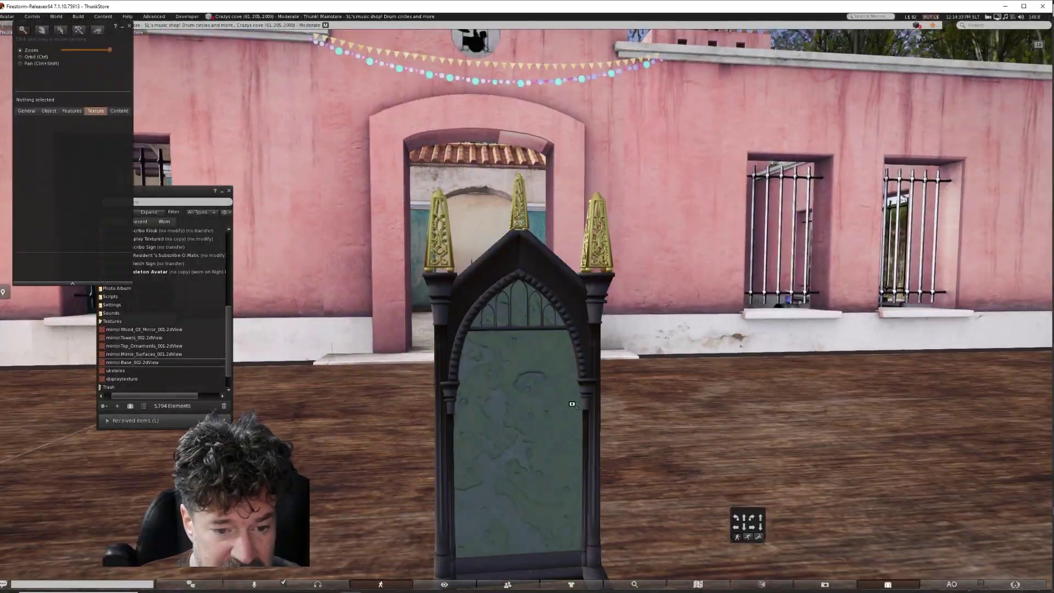
{"action": "left_click_drag", "start_coordinate": [571, 404], "coordinate": [581, 384], "text": "alt"}
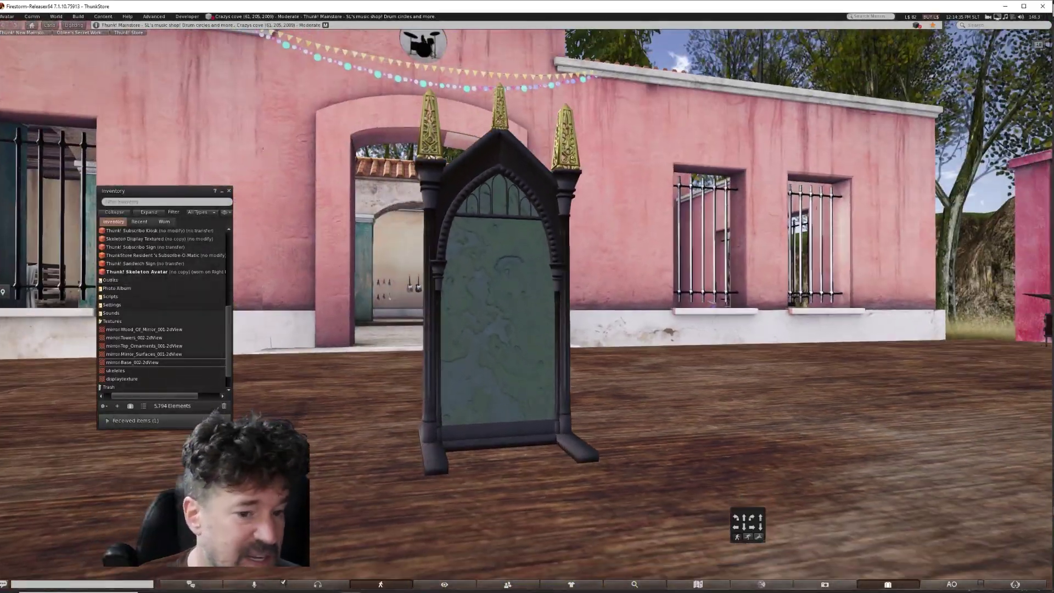
{"action": "key", "text": "ctrl+3"}
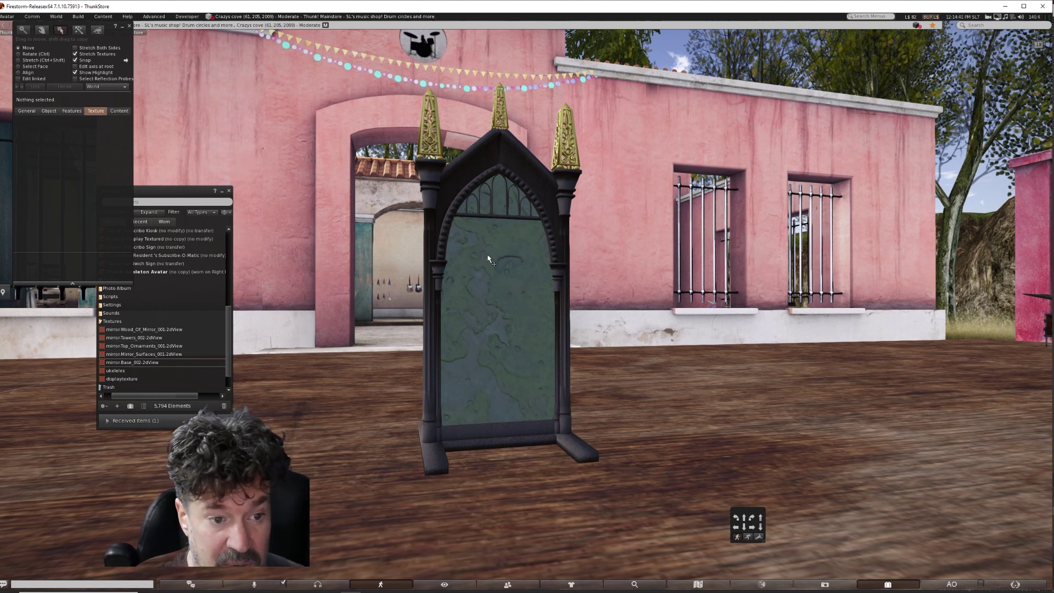
{"action": "left_click_drag", "start_coordinate": [480, 255], "coordinate": [461, 301], "text": "ctrl+alt"}
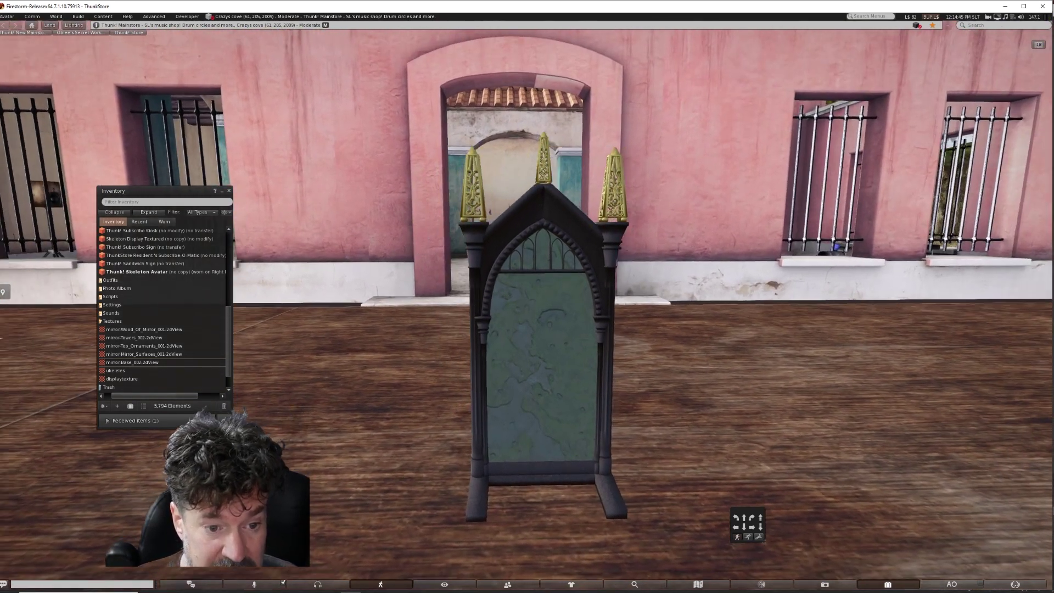
{"action": "key", "text": "ctrl+1"}
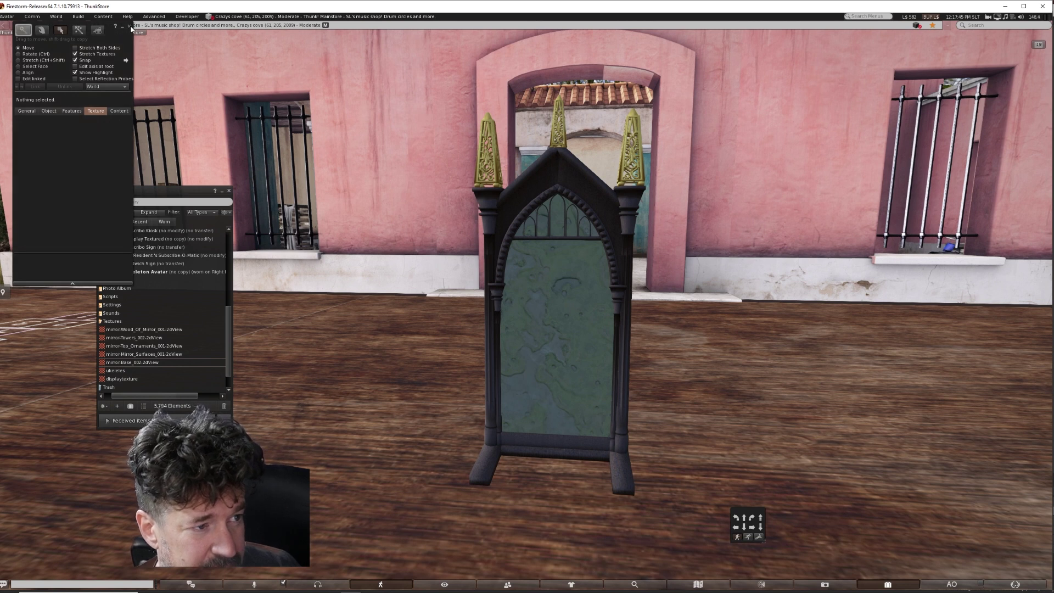
{"action": "left_click", "coordinate": [130, 26]}
{"action": "left_click", "coordinate": [78, 16]}
{"action": "mouse_move", "coordinate": [95, 115]}
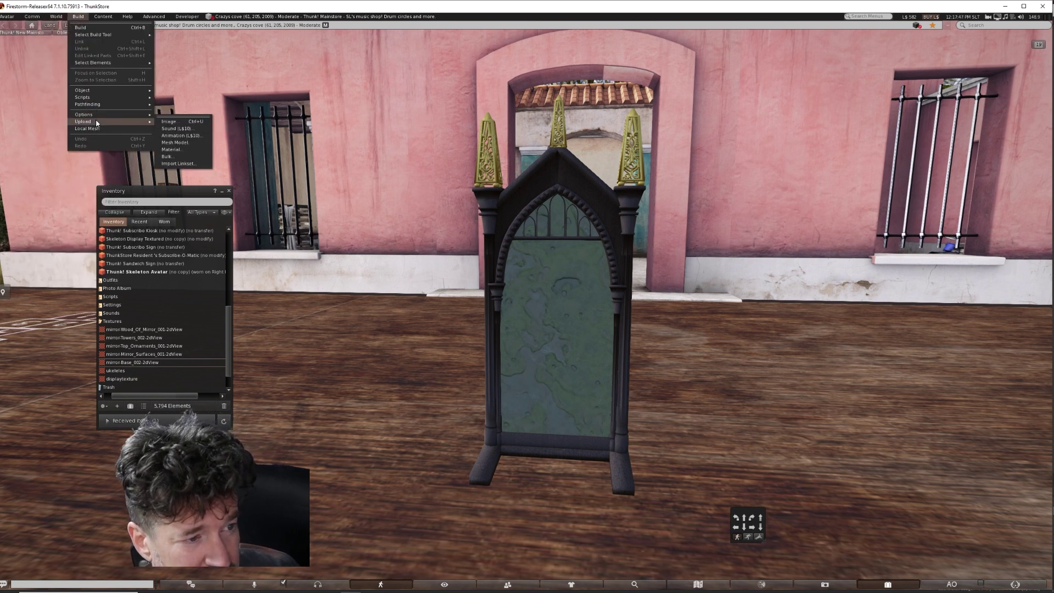
- Start a glTF material upload from 'PBR - Metallic Roughness Alpha-test.glb'
{"action": "left_click", "coordinate": [170, 149]}
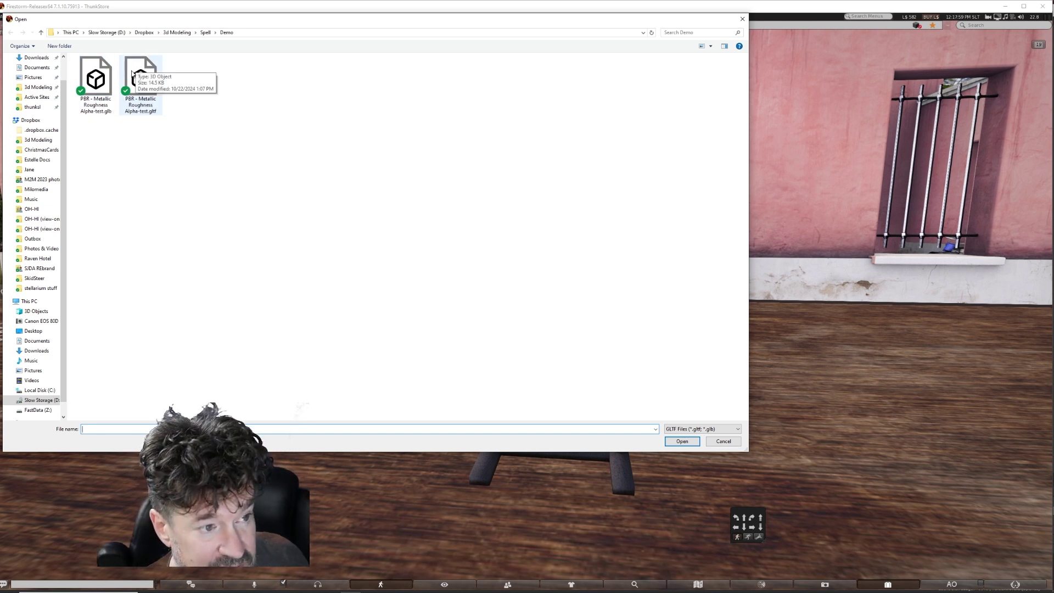
{"action": "double_click", "coordinate": [84, 84]}
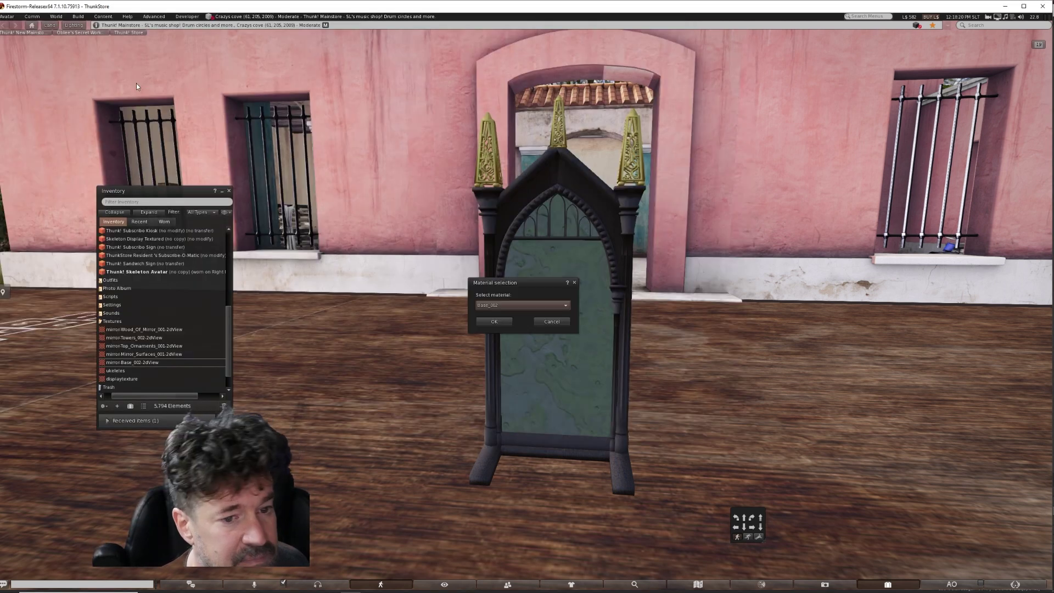
- Bulk-upload all five materials from the glTF file, instead of only Base_002
{"action": "left_click", "coordinate": [516, 306]}
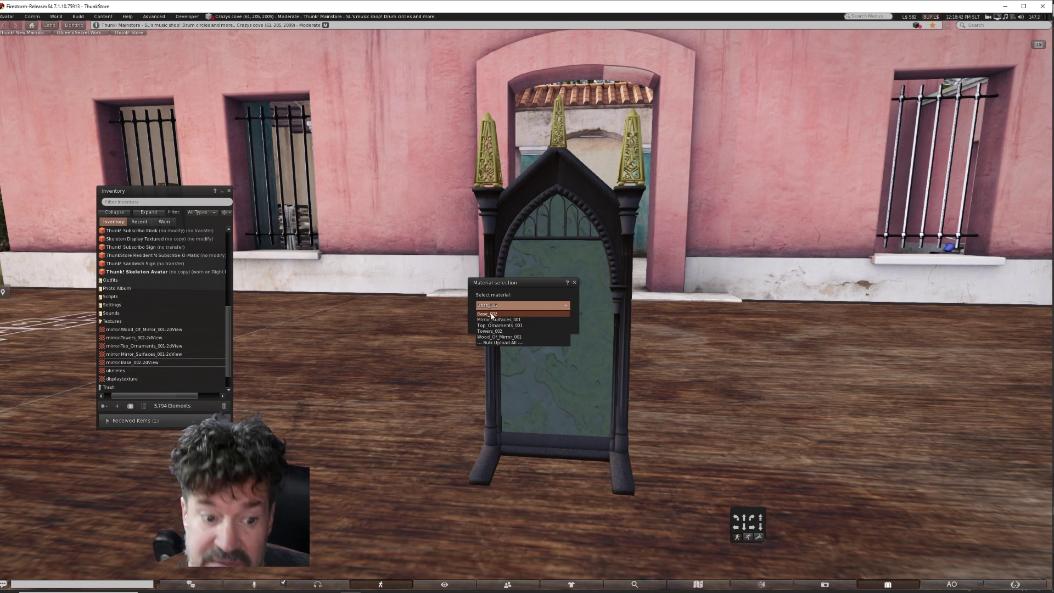
{"action": "left_click", "coordinate": [500, 343]}
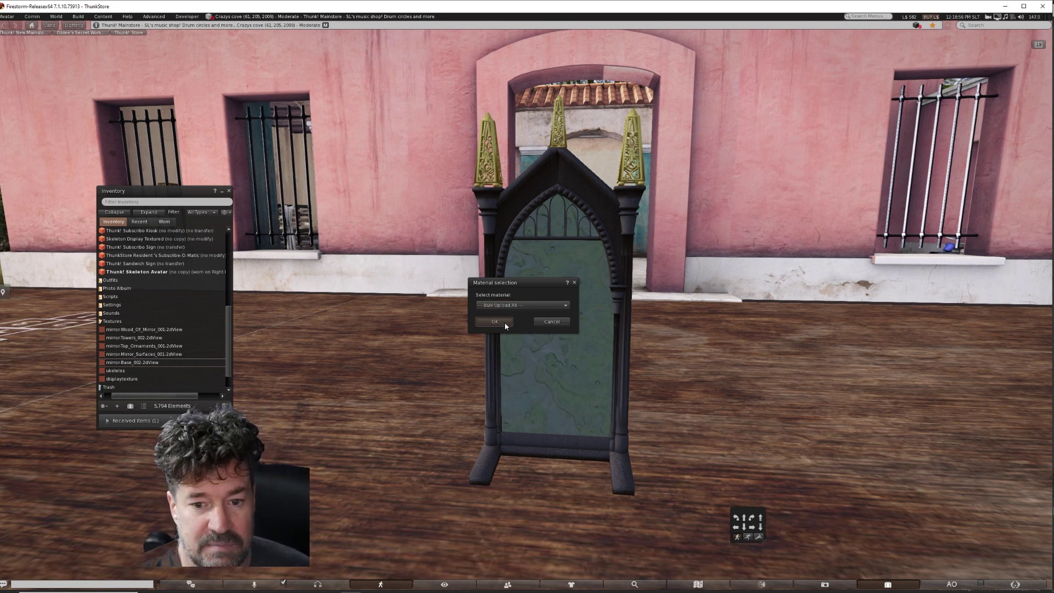
{"action": "left_click", "coordinate": [494, 322]}
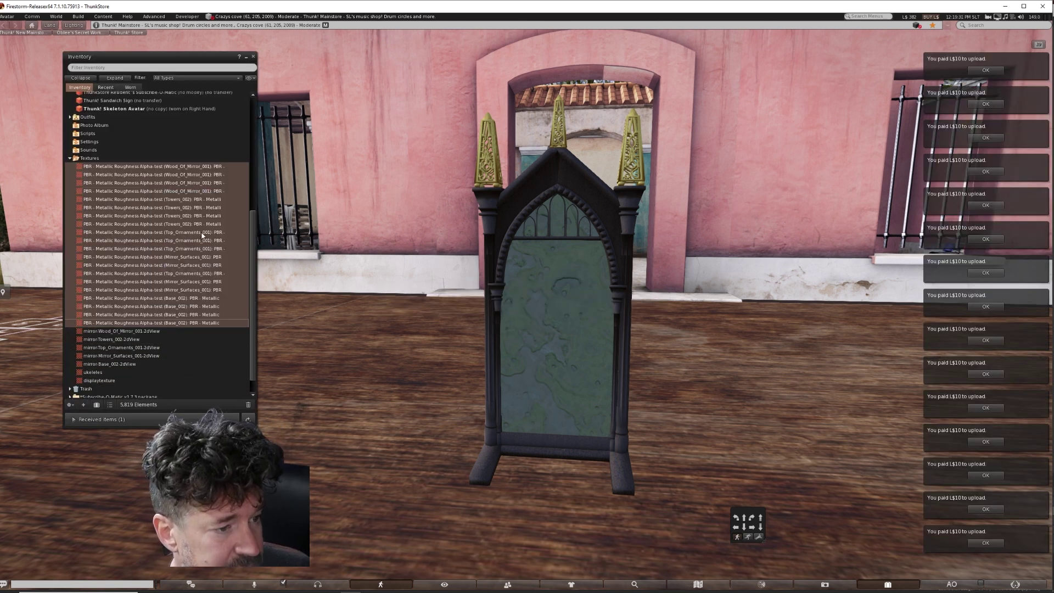
- Review the new Wood_Of_Mirror and Mirror_Surfaces textures, then expand Materials after collapsing Textures and Objects
{"action": "left_click", "coordinate": [196, 167]}
{"action": "left_click", "coordinate": [196, 191], "text": "shift"}
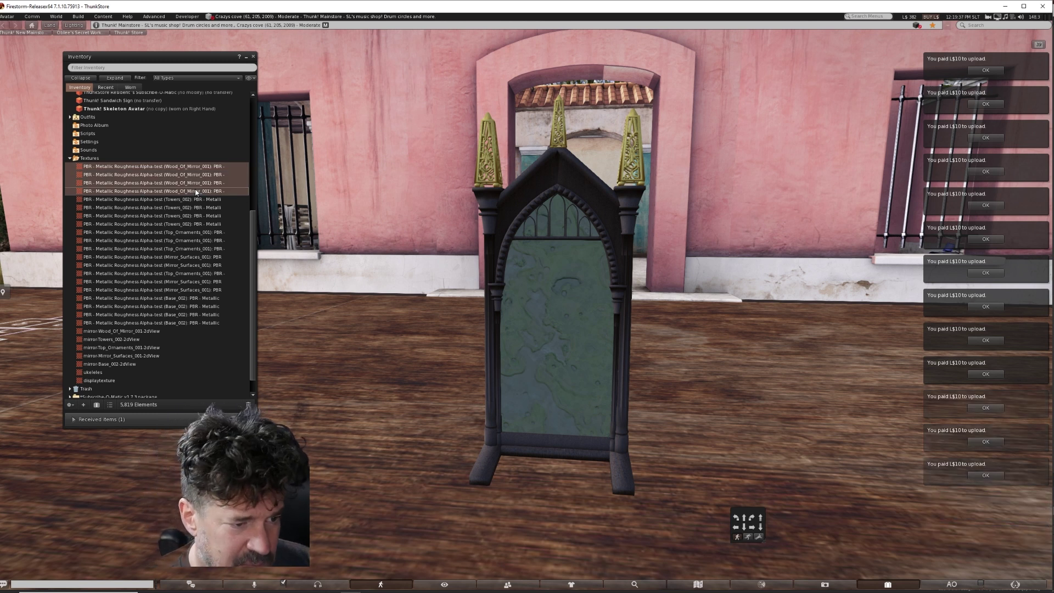
{"action": "left_click", "coordinate": [137, 356]}
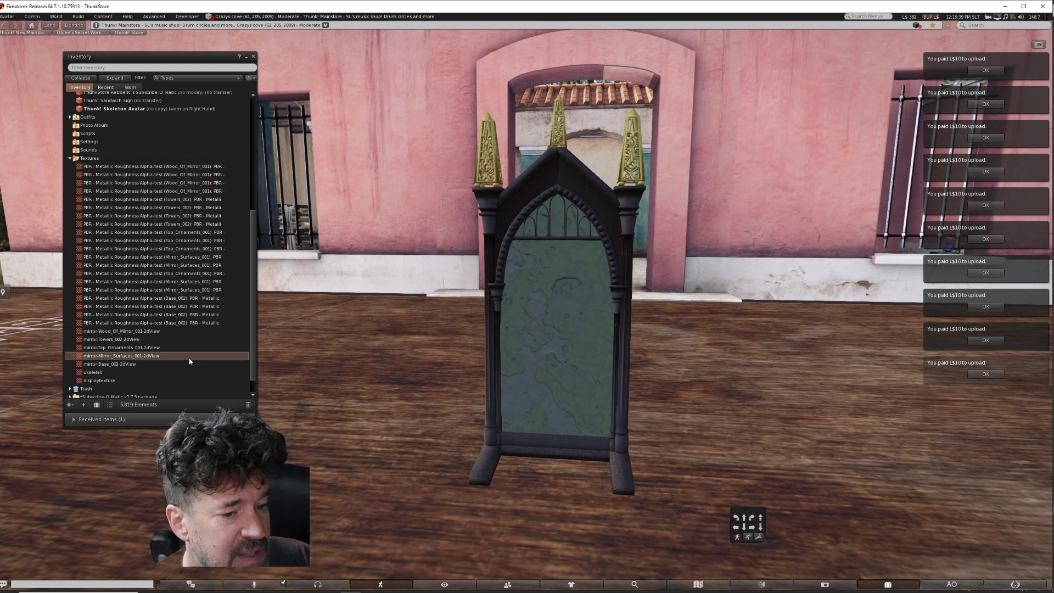
{"action": "left_click", "coordinate": [69, 158]}
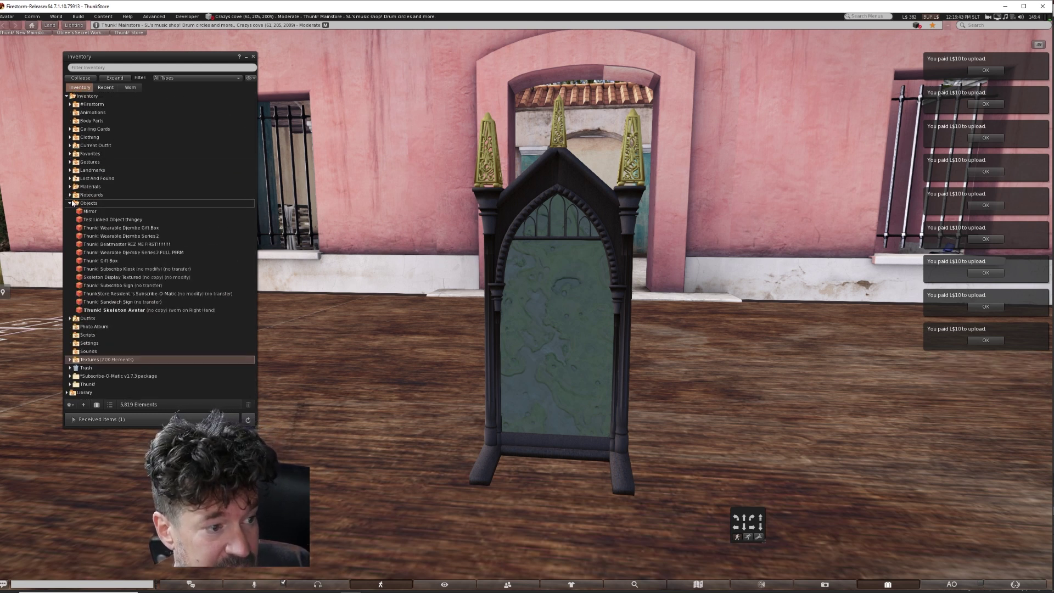
{"action": "left_click", "coordinate": [70, 203]}
{"action": "left_click", "coordinate": [87, 187]}
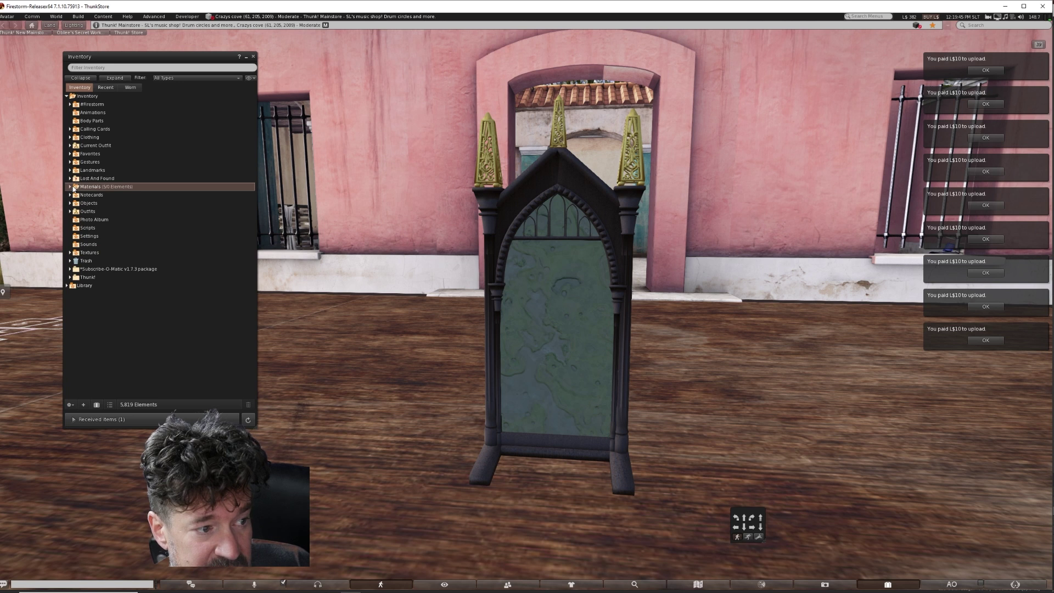
{"action": "left_click", "coordinate": [69, 186]}
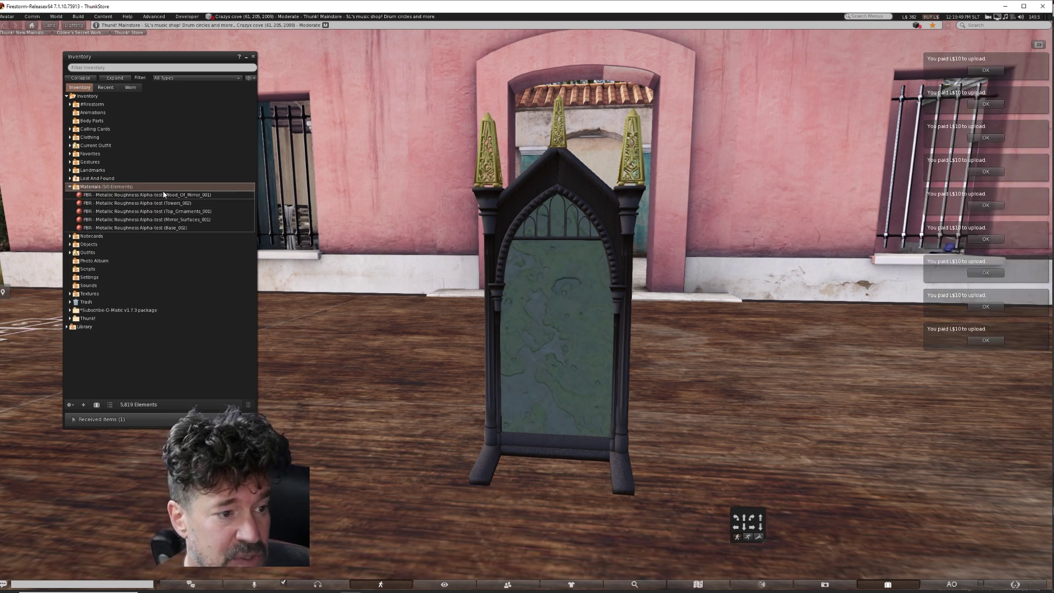
- Drop the Wood_Of_Mirror, Towers, Top_Ornaments, Mirror_Surfaces and Base PBR materials onto their mirror parts
{"action": "left_click_drag", "start_coordinate": [163, 196], "coordinate": [539, 191]}
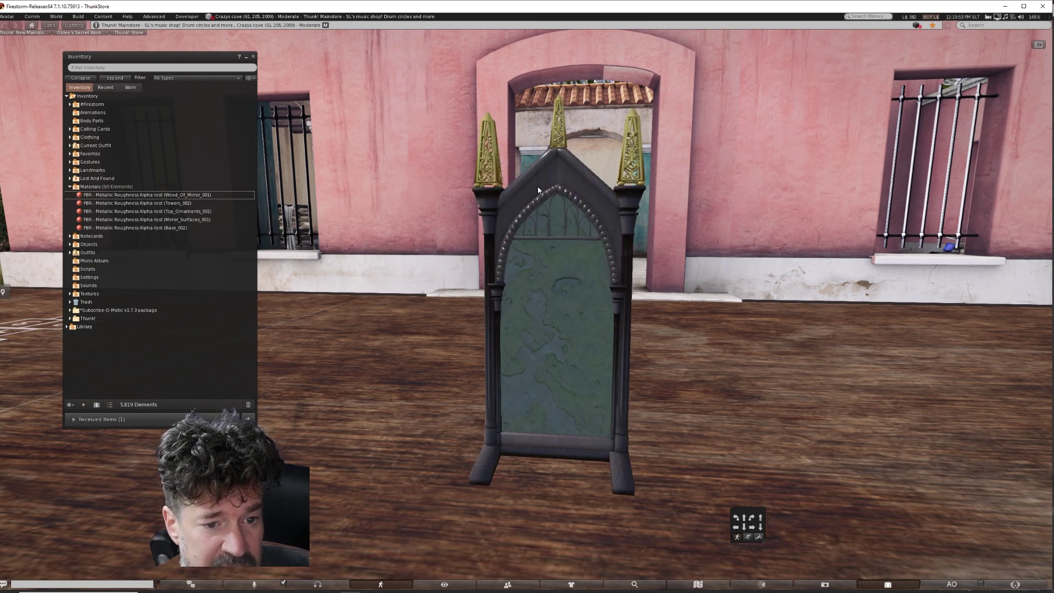
{"action": "left_click_drag", "start_coordinate": [164, 203], "coordinate": [488, 164]}
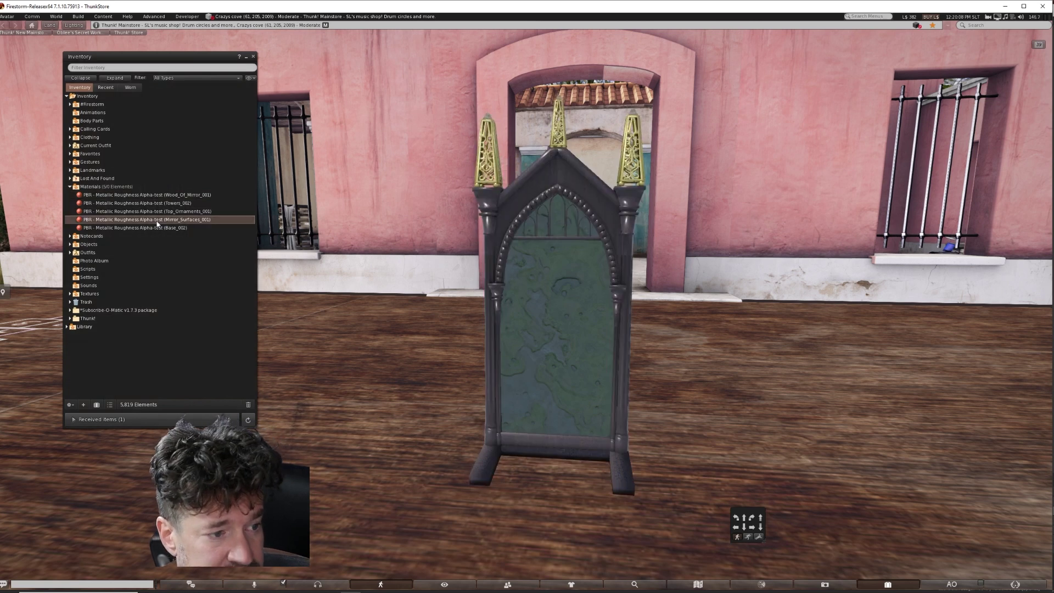
{"action": "left_click_drag", "start_coordinate": [158, 220], "coordinate": [549, 318]}
{"action": "left_click_drag", "start_coordinate": [220, 274], "coordinate": [549, 440]}
{"action": "left_click", "coordinate": [253, 57]}
{"action": "left_click_drag", "start_coordinate": [557, 330], "coordinate": [587, 263], "text": "ctrl+alt"}
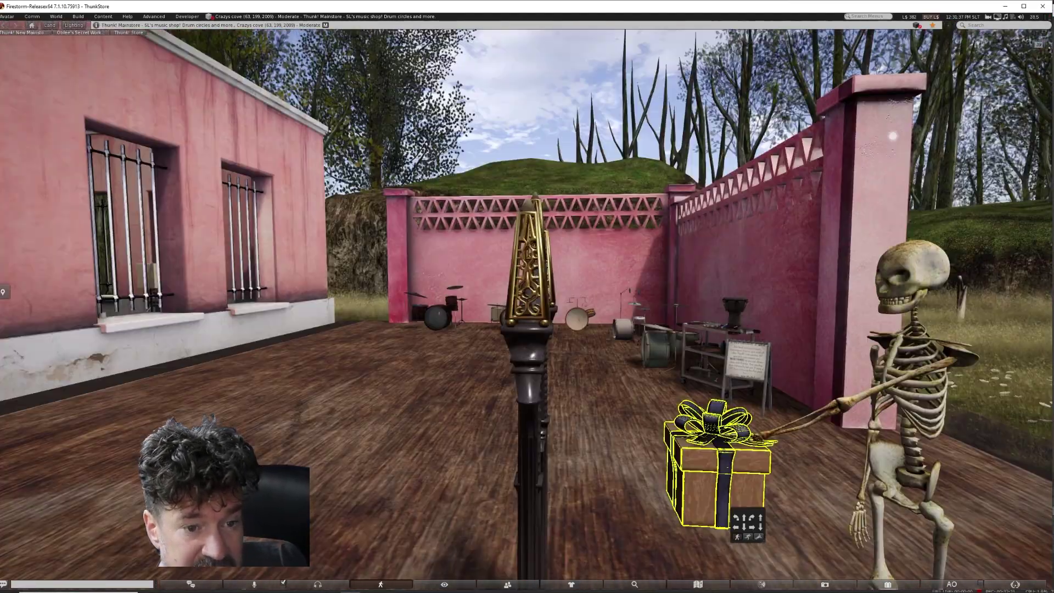
- Orbit and zoom around the PBR mirror to inspect its post and gold spire
{"action": "left_click_drag", "start_coordinate": [528, 308], "coordinate": [452, 365], "text": "ctrl+alt"}
{"action": "left_click_drag", "start_coordinate": [515, 354], "coordinate": [463, 159], "text": "alt"}
{"action": "key", "text": "Escape"}
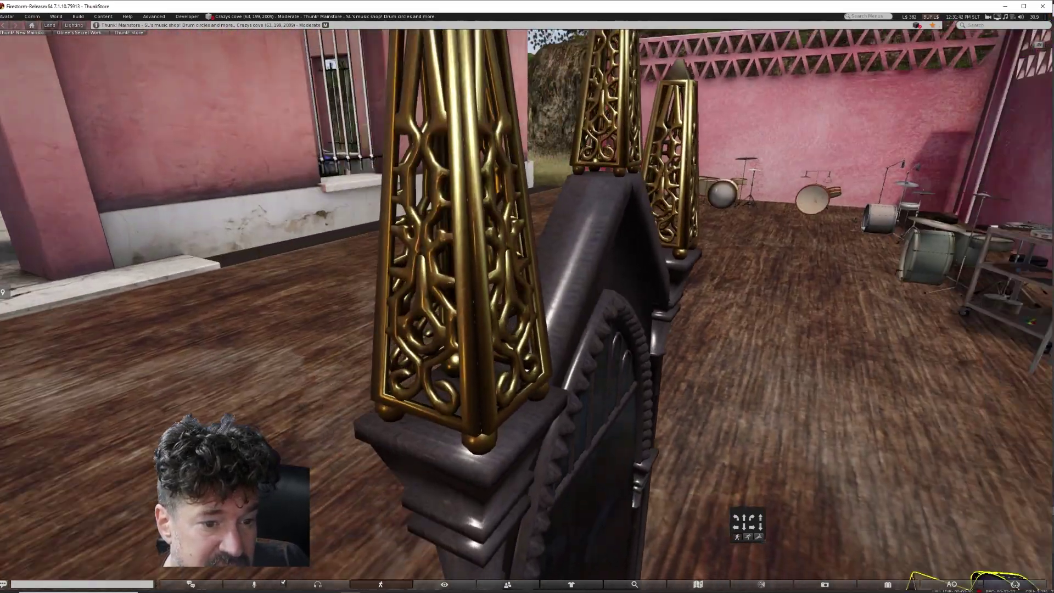
{"action": "left_click_drag", "start_coordinate": [472, 308], "coordinate": [733, 298], "text": "alt"}
{"action": "key", "text": "Right"}
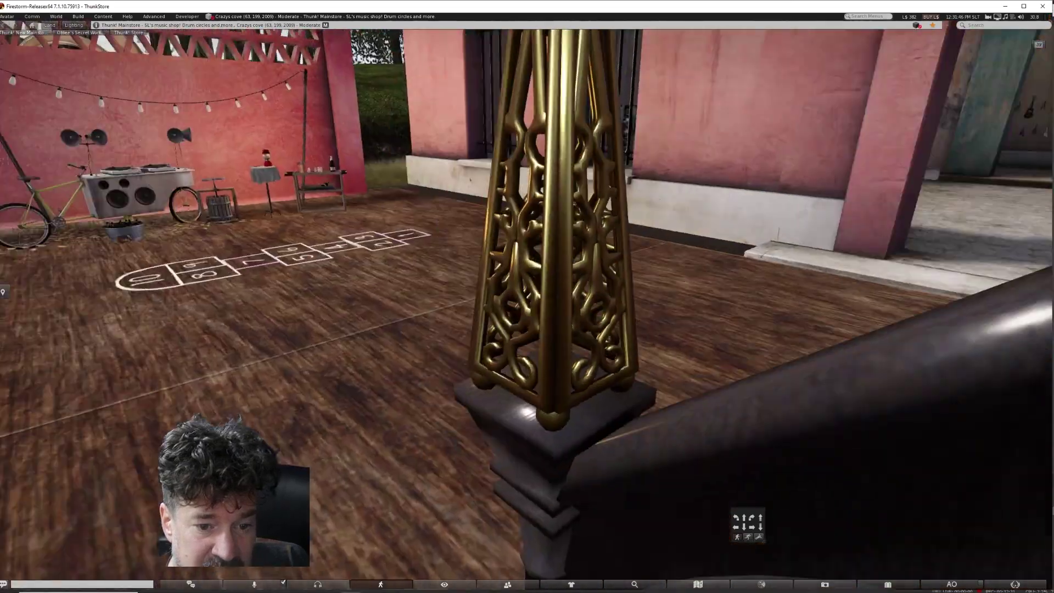
{"action": "left_click_drag", "start_coordinate": [527, 308], "coordinate": [662, 420], "text": "alt"}
{"action": "left_click_drag", "start_coordinate": [643, 377], "coordinate": [705, 379], "text": "alt"}
{"action": "left_click_drag", "start_coordinate": [706, 308], "coordinate": [527, 344], "text": "alt"}
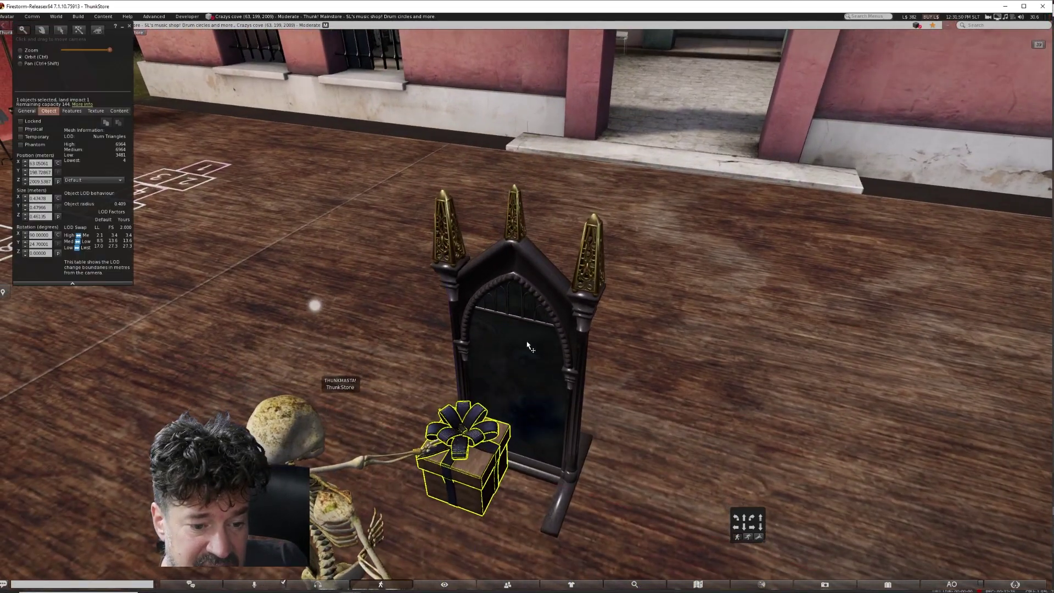
- Delete the gift box and the mirror from the courtyard floor
{"action": "right_click", "coordinate": [465, 465]}
{"action": "left_click", "coordinate": [490, 467]}
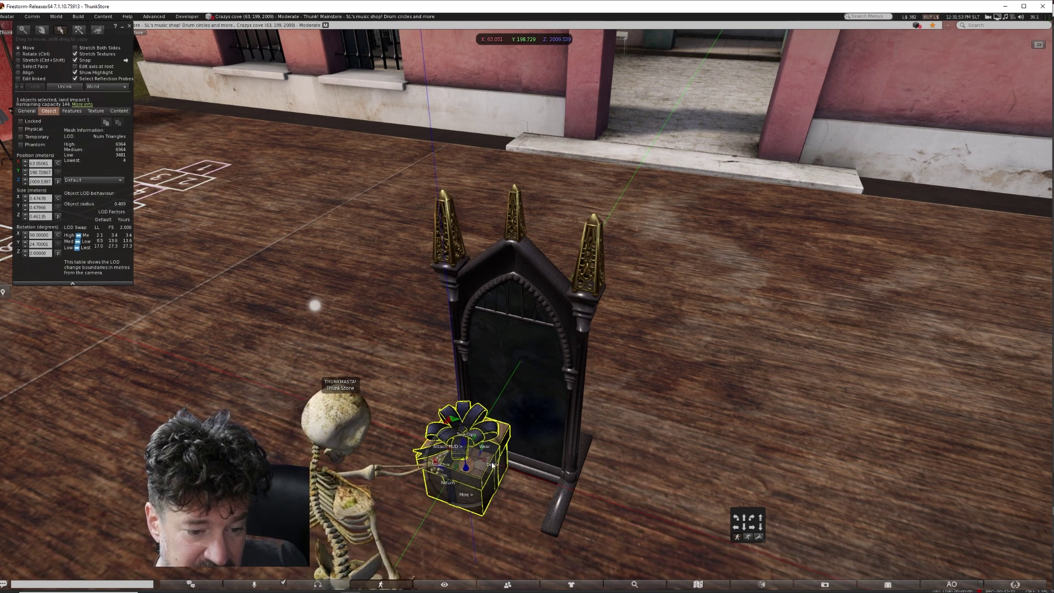
{"action": "right_click", "coordinate": [557, 301]}
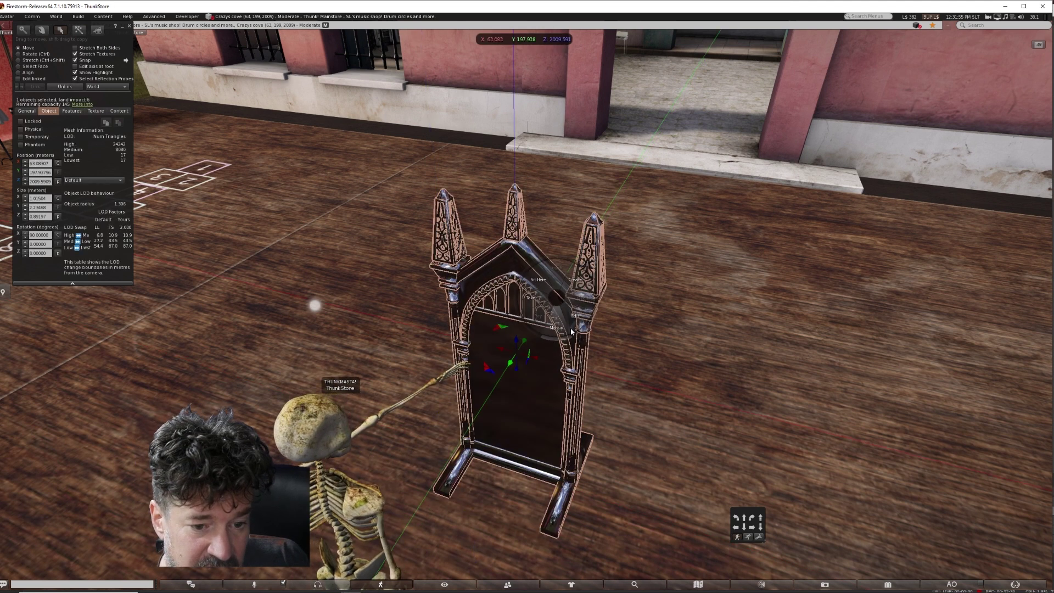
{"action": "left_click", "coordinate": [557, 326]}
{"action": "left_click", "coordinate": [581, 300]}
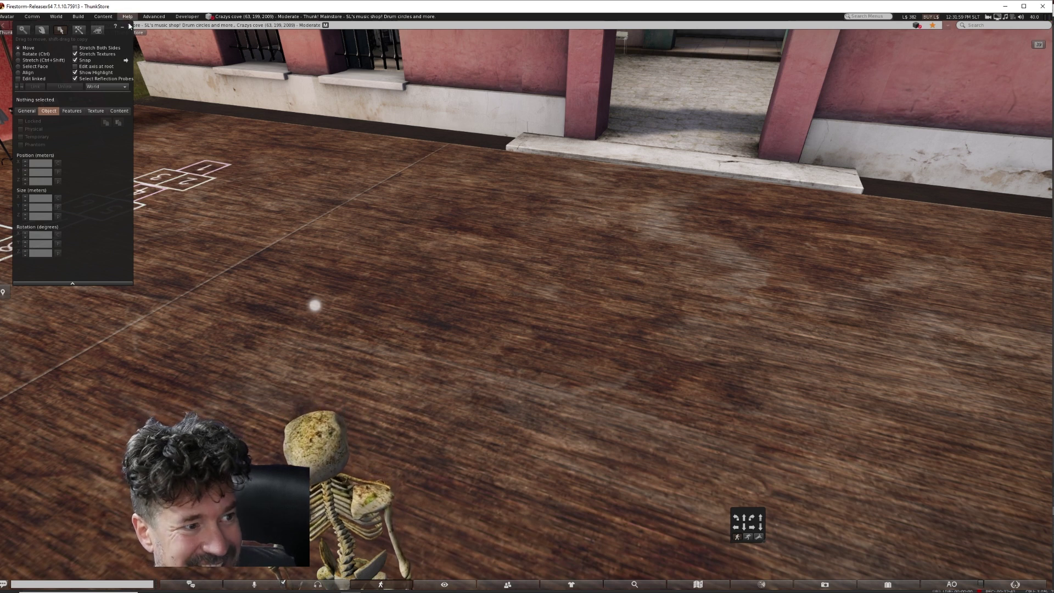
{"action": "left_click", "coordinate": [129, 26]}
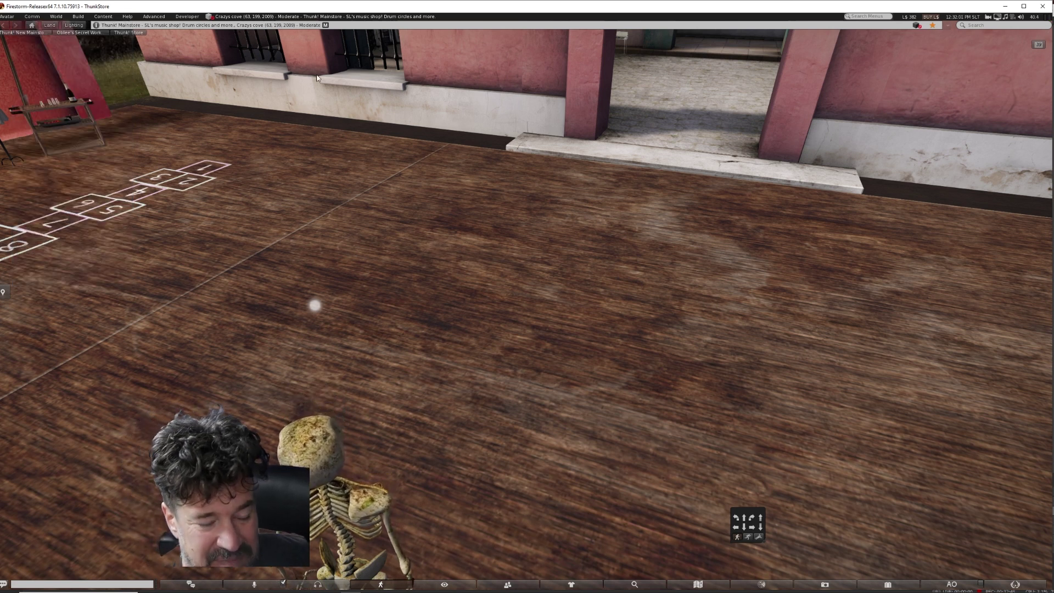